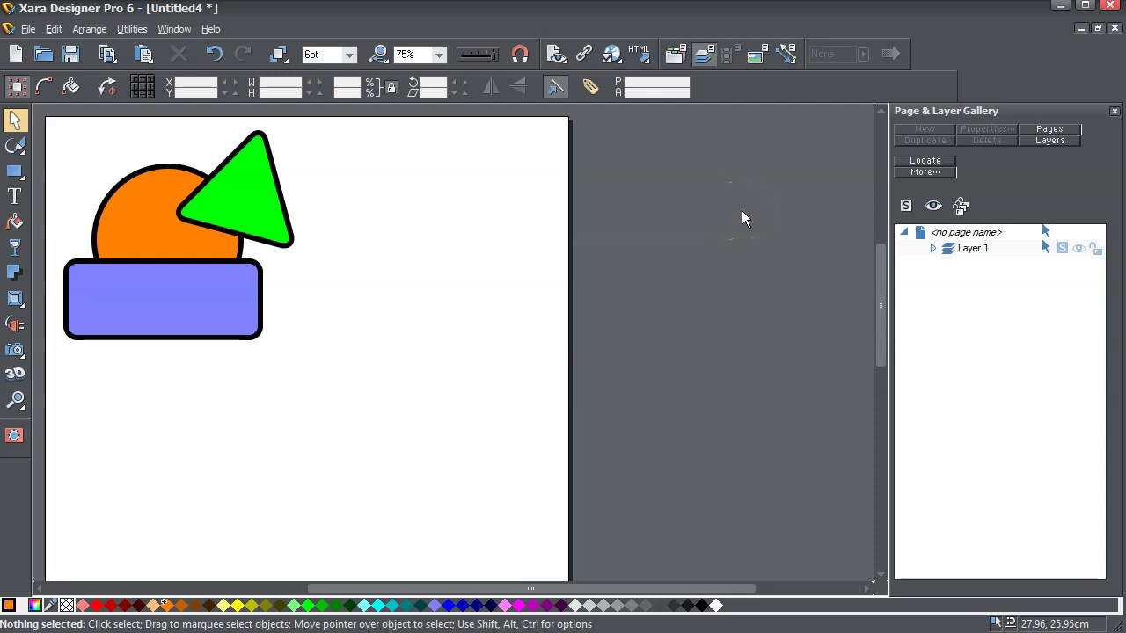
# Open Utilities > Options to check the Page Size tab showing A4 portrait paper.
pyautogui.click(725, 224)
pyautogui.click(943, 56)
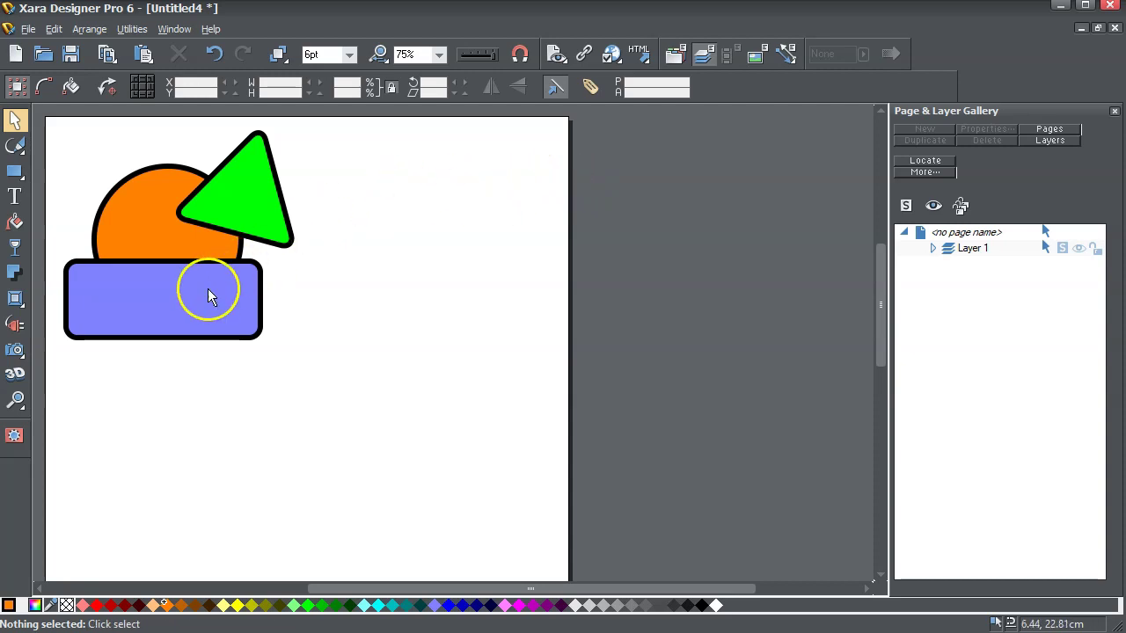
pyautogui.click(130, 29)
pyautogui.click(157, 281)
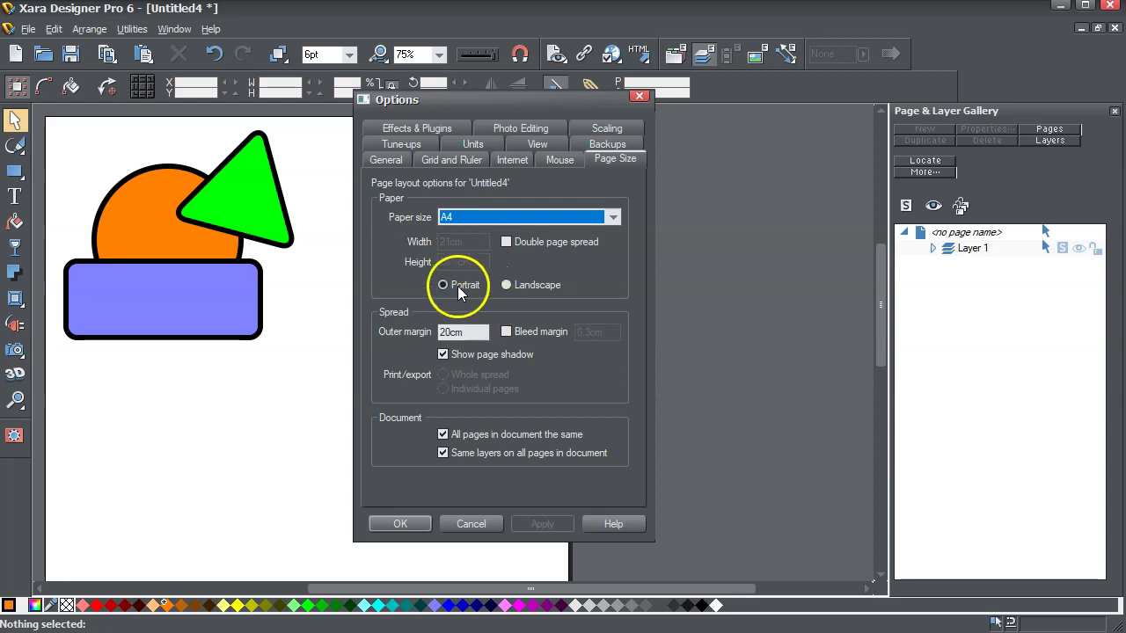
# Select the orange circle and export it to the Desktop as hd-1.svg, replacing the old file.
pyautogui.click(637, 96)
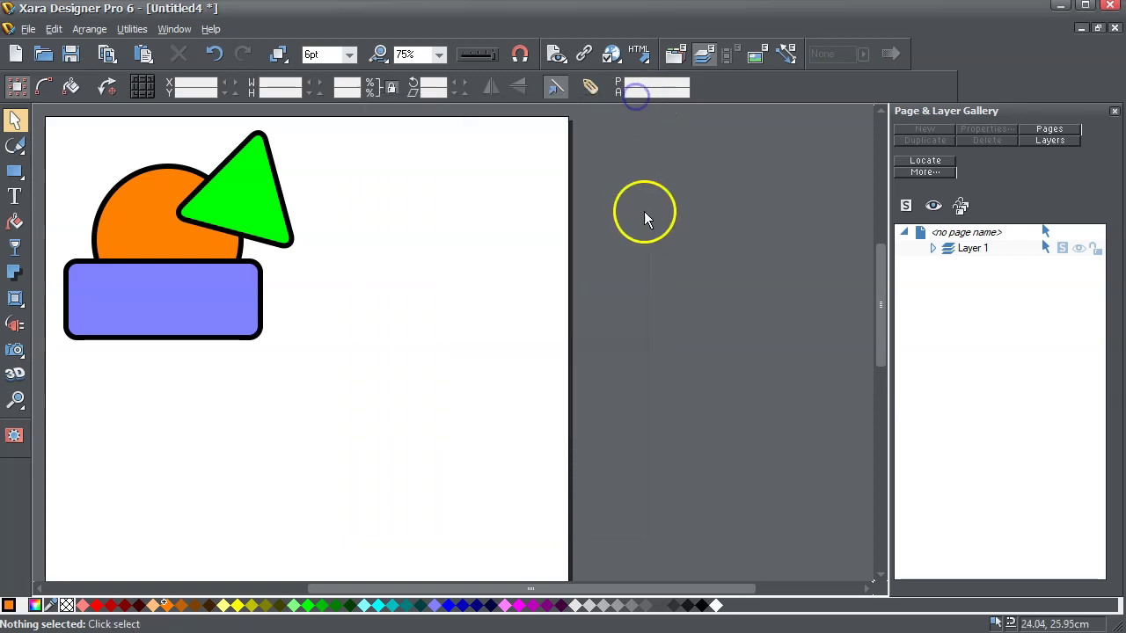
pyautogui.click(124, 235)
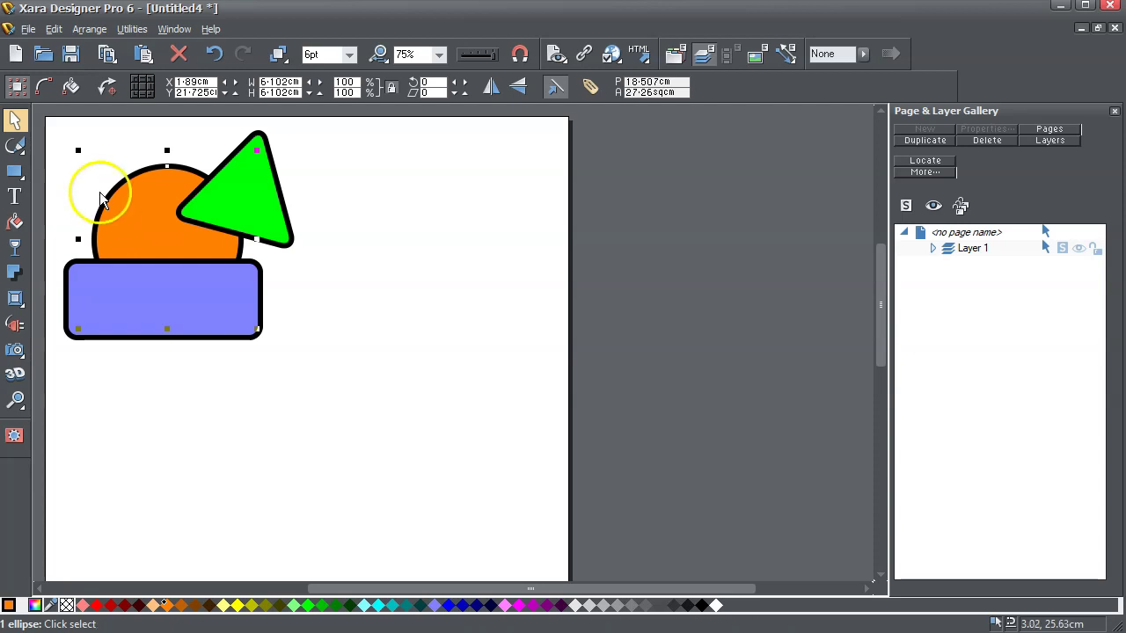
pyautogui.click(28, 29)
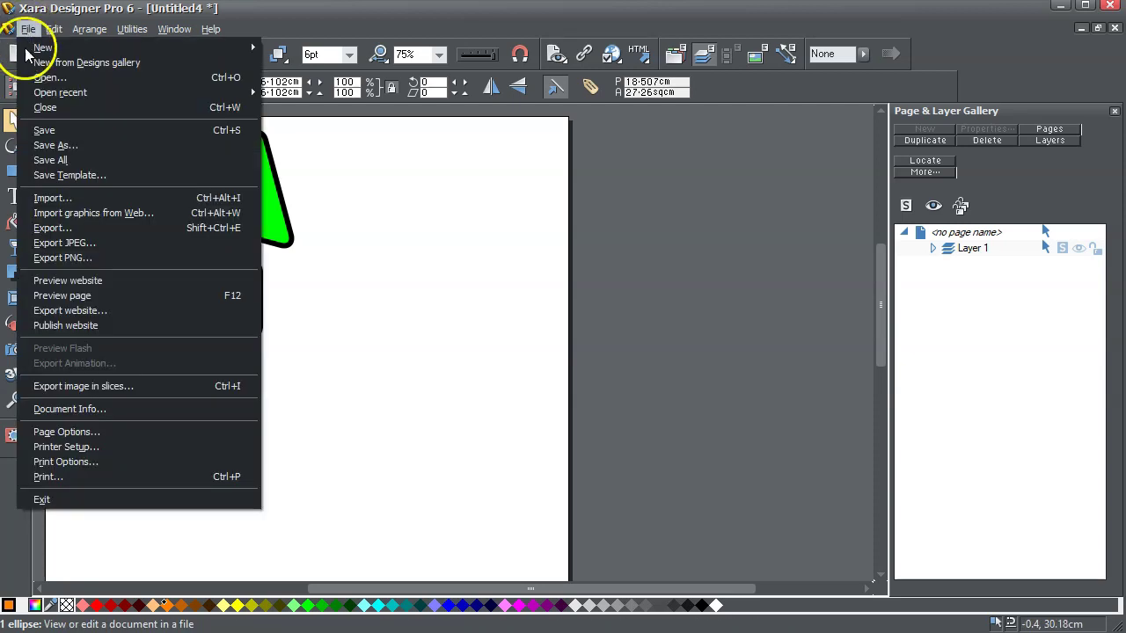
pyautogui.click(52, 231)
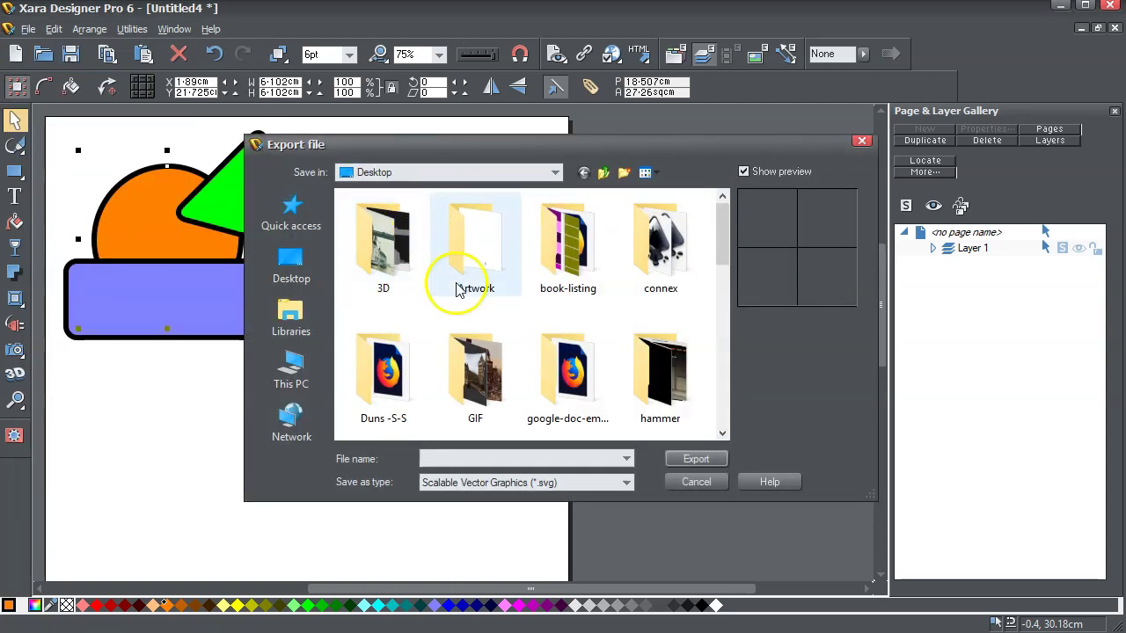
pyautogui.write('h')
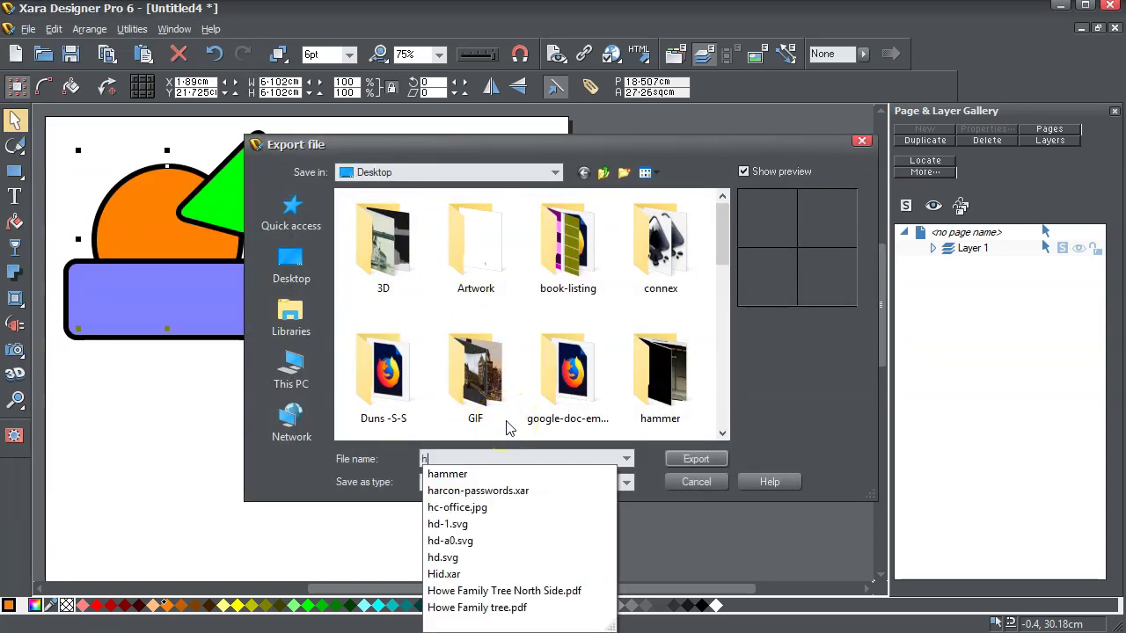
pyautogui.write('d-')
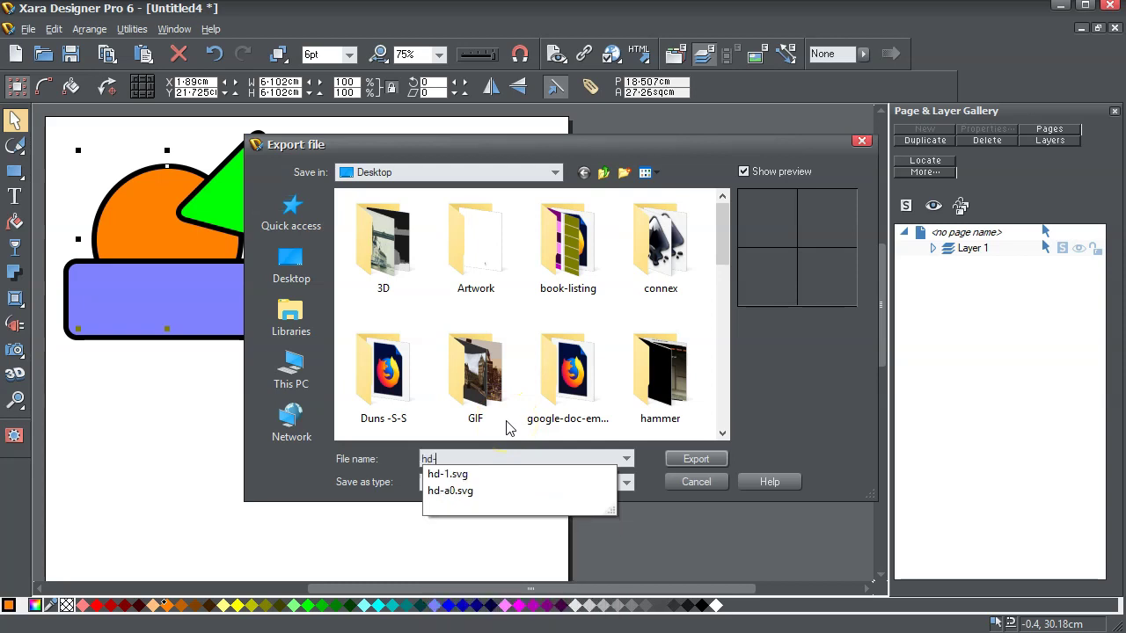
pyautogui.write('1')
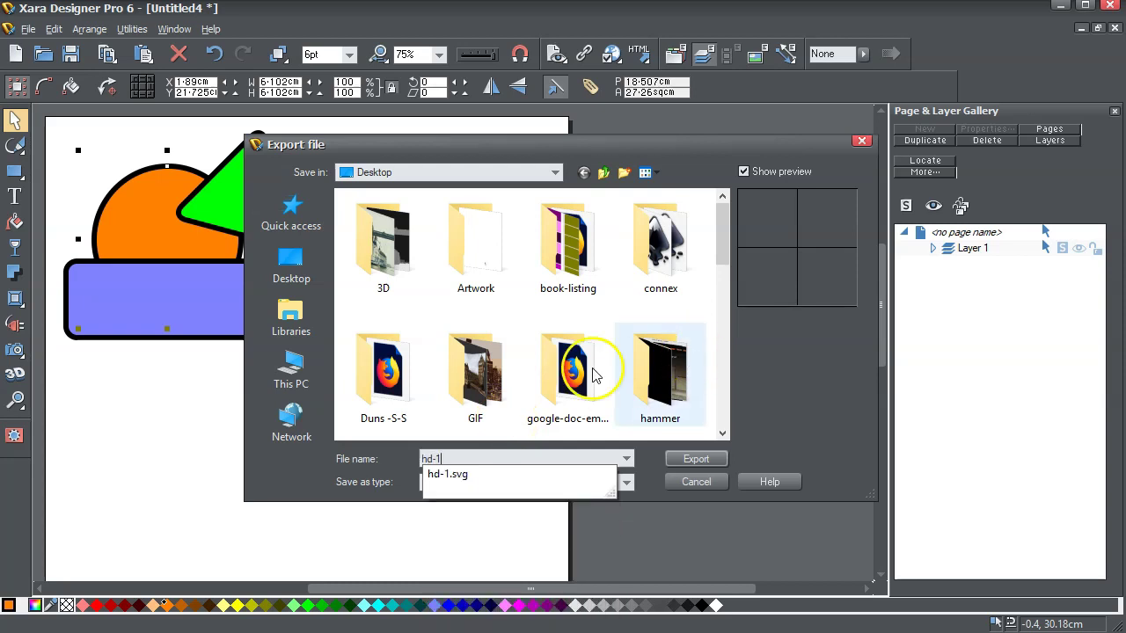
pyautogui.click(452, 473)
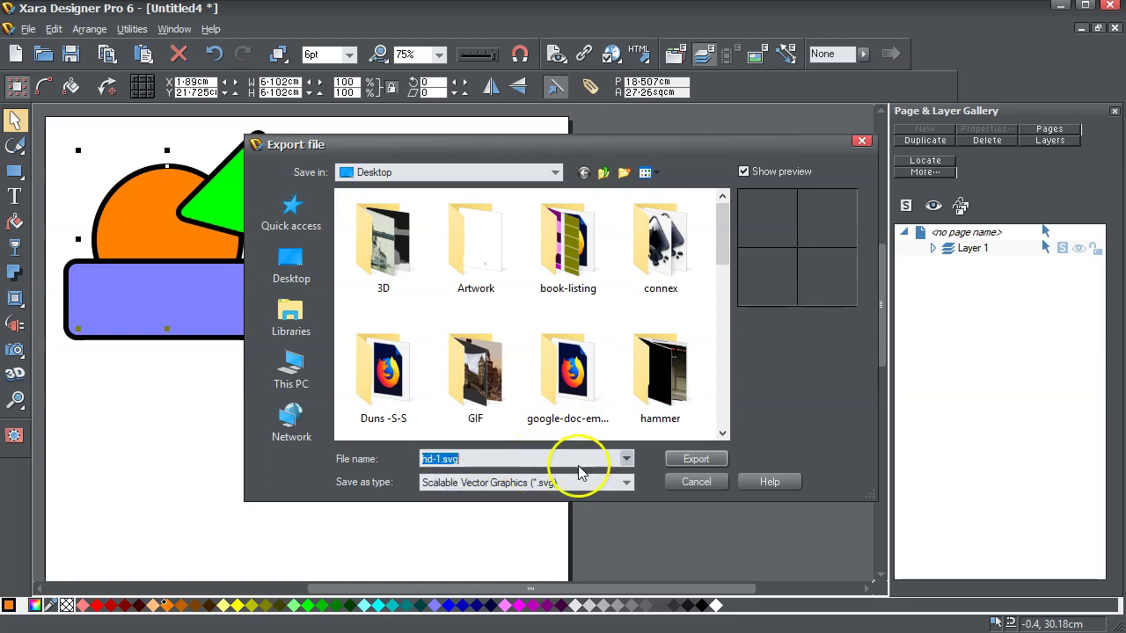
pyautogui.click(693, 458)
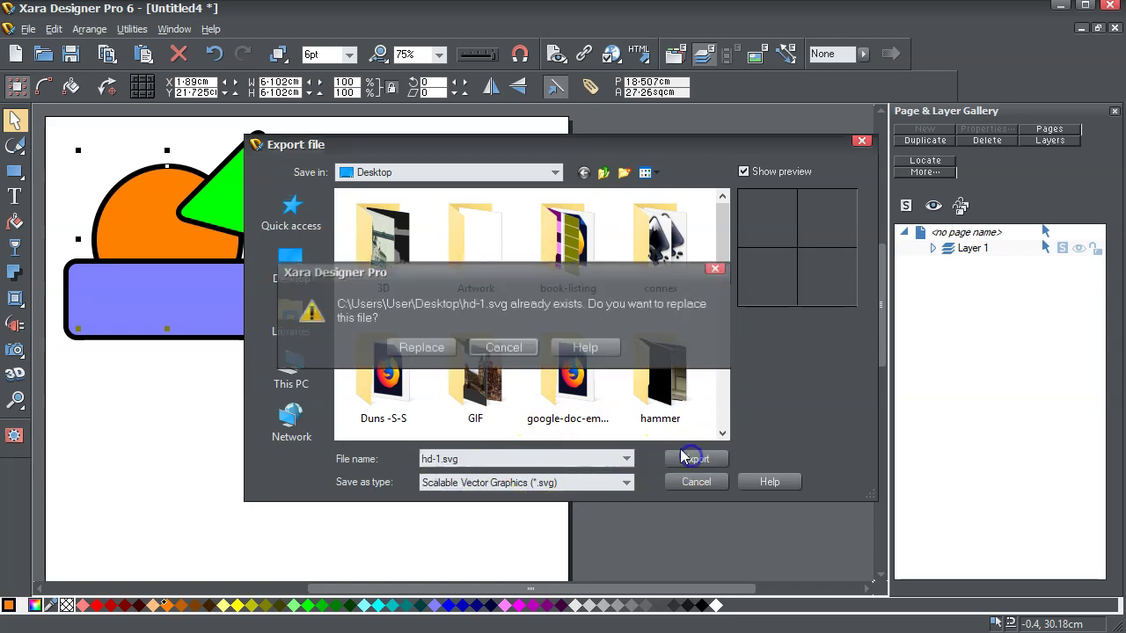
pyautogui.click(427, 348)
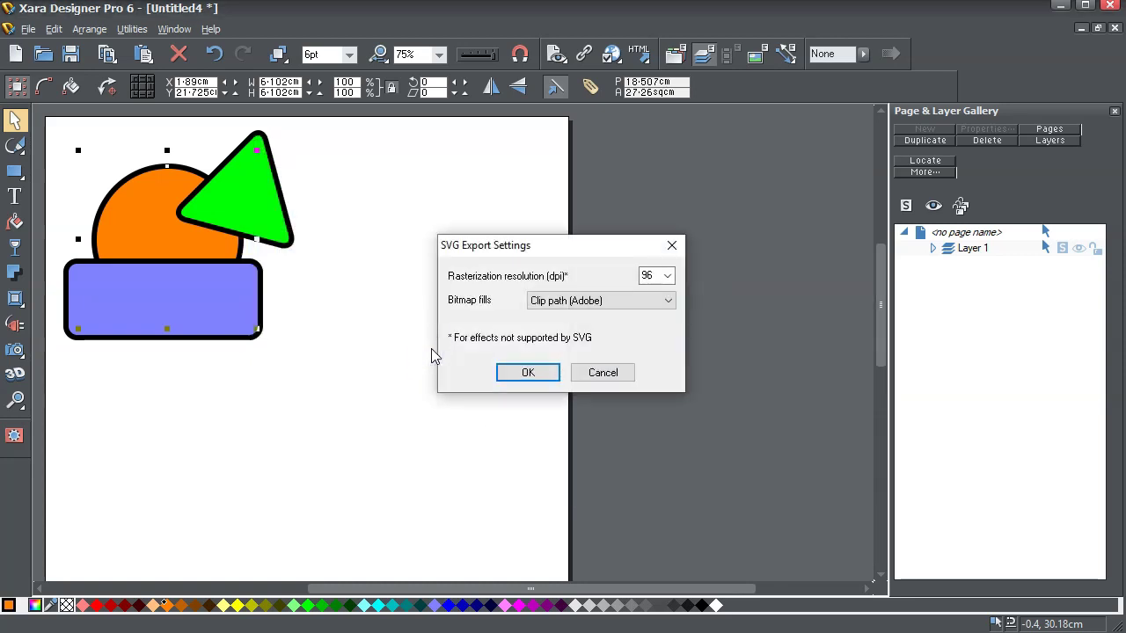
pyautogui.click(530, 373)
# Search Everything for hd-1 and open hd-1.svg in its default program.
pyautogui.click(642, 373)
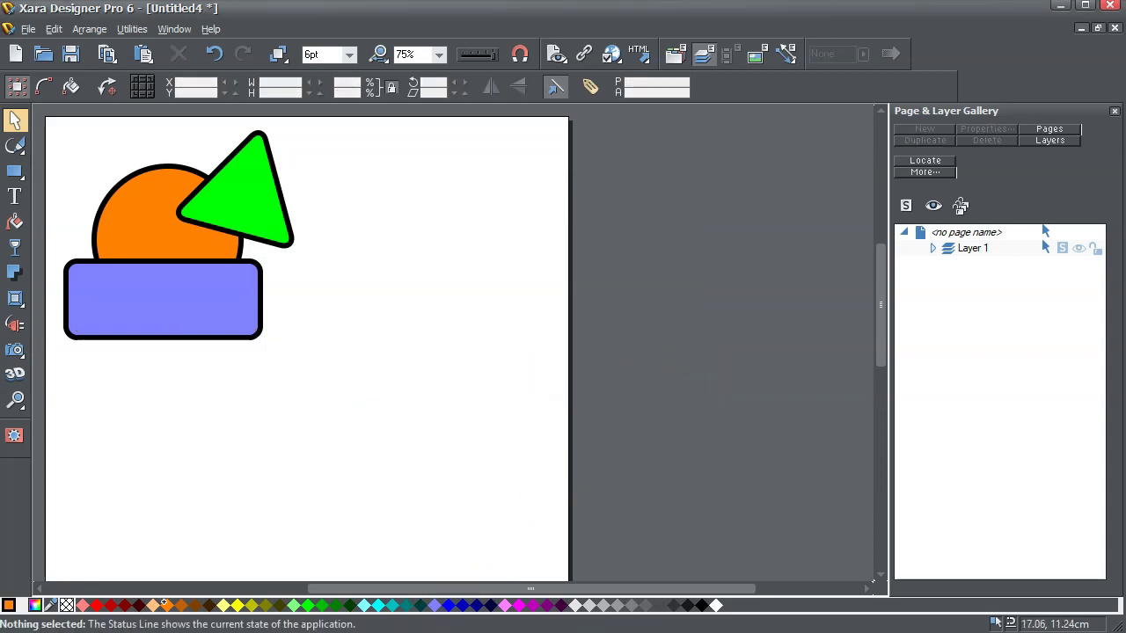
pyautogui.click(435, 572)
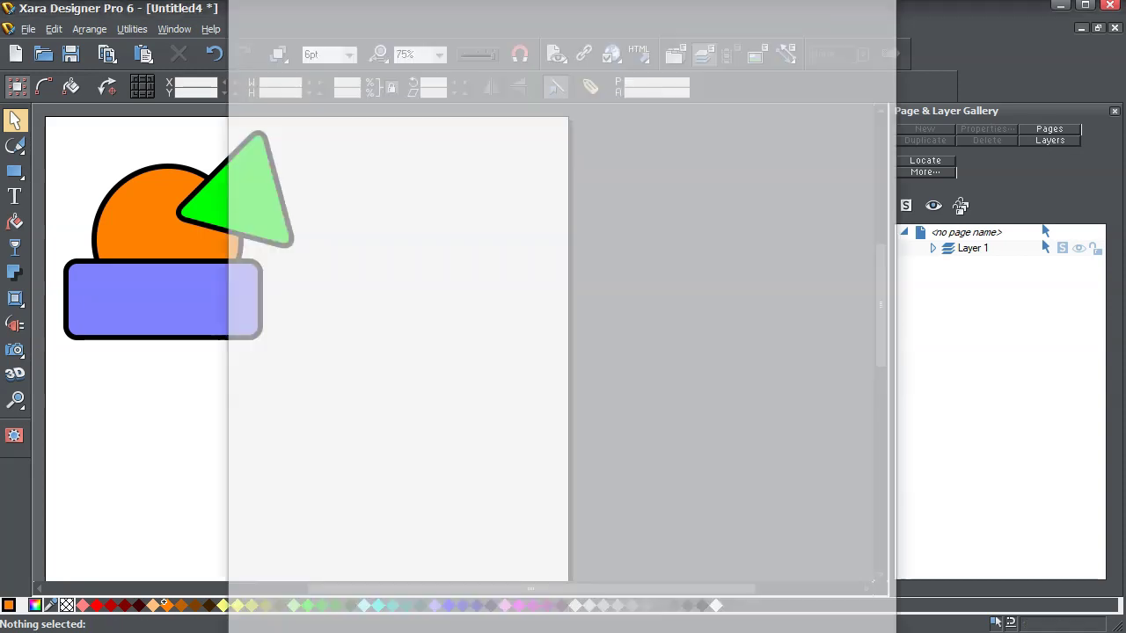
pyautogui.click(378, 432)
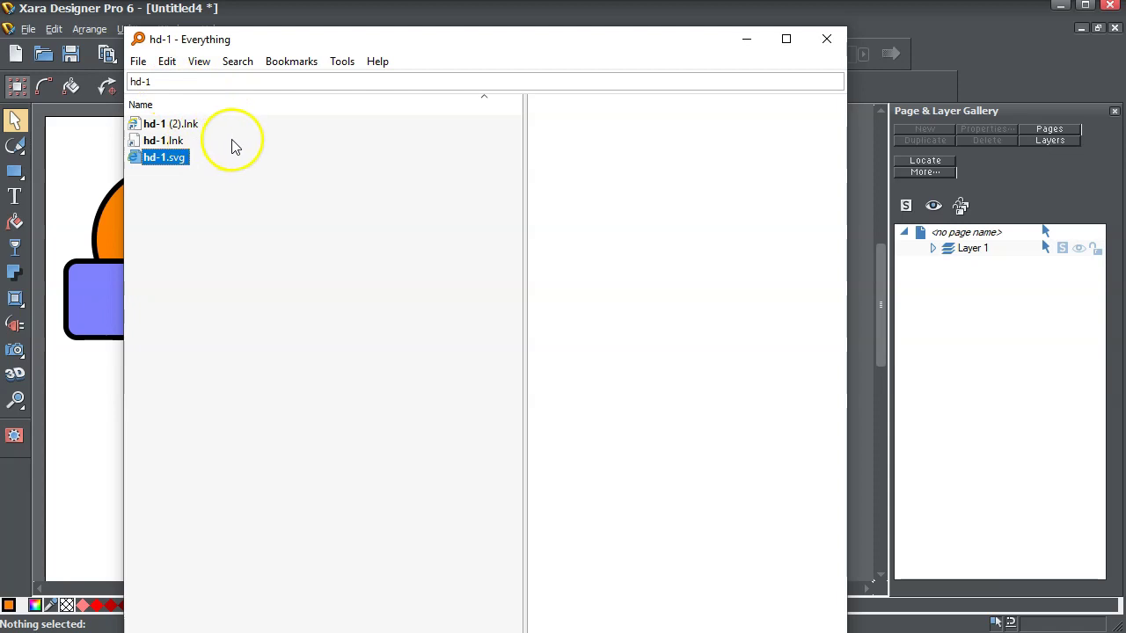
pyautogui.rightClick(174, 166)
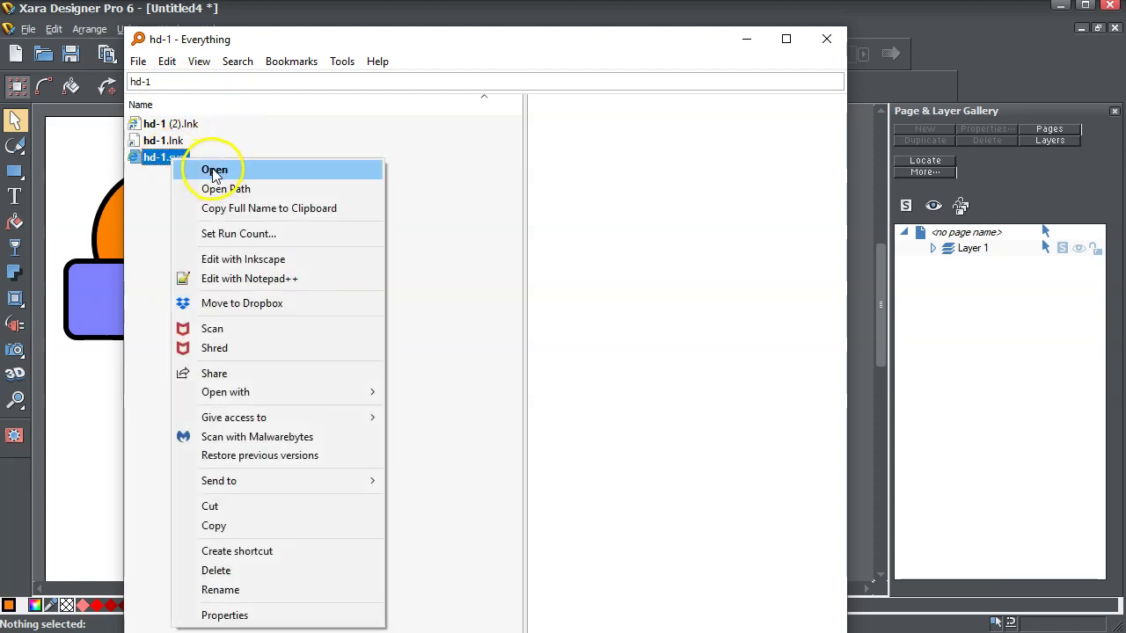
pyautogui.click(216, 168)
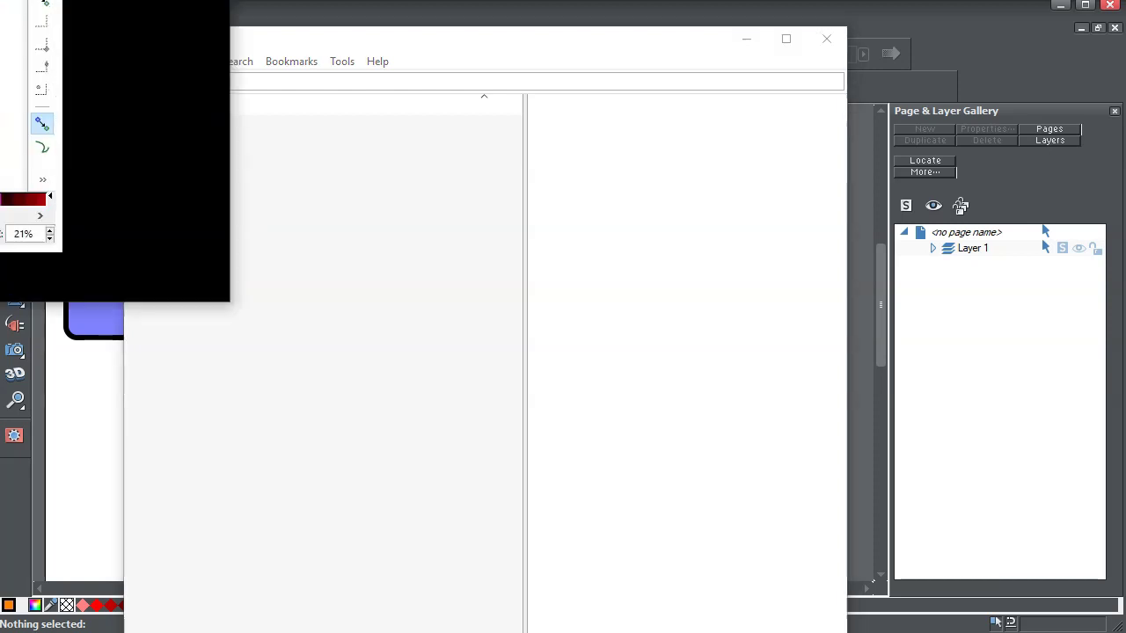
# Move the Inkscape window, select and deselect the drawing group to inspect it, then minimize Inkscape.
pyautogui.moveTo(274, 42); pyautogui.dragTo(223, 23)
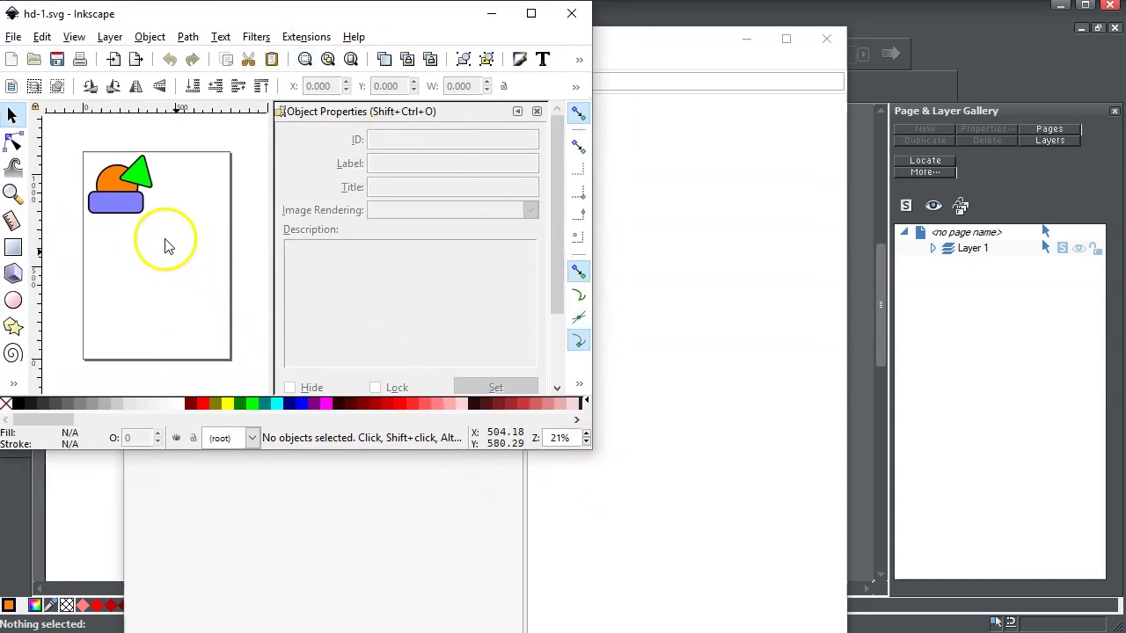
pyautogui.click(138, 211)
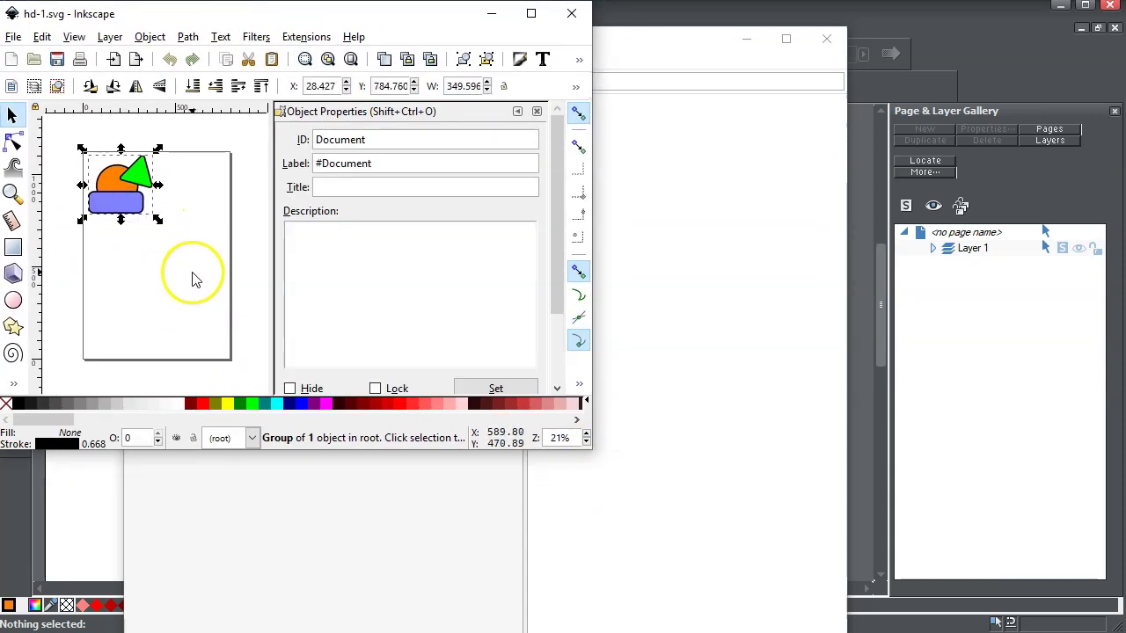
pyautogui.click(215, 138)
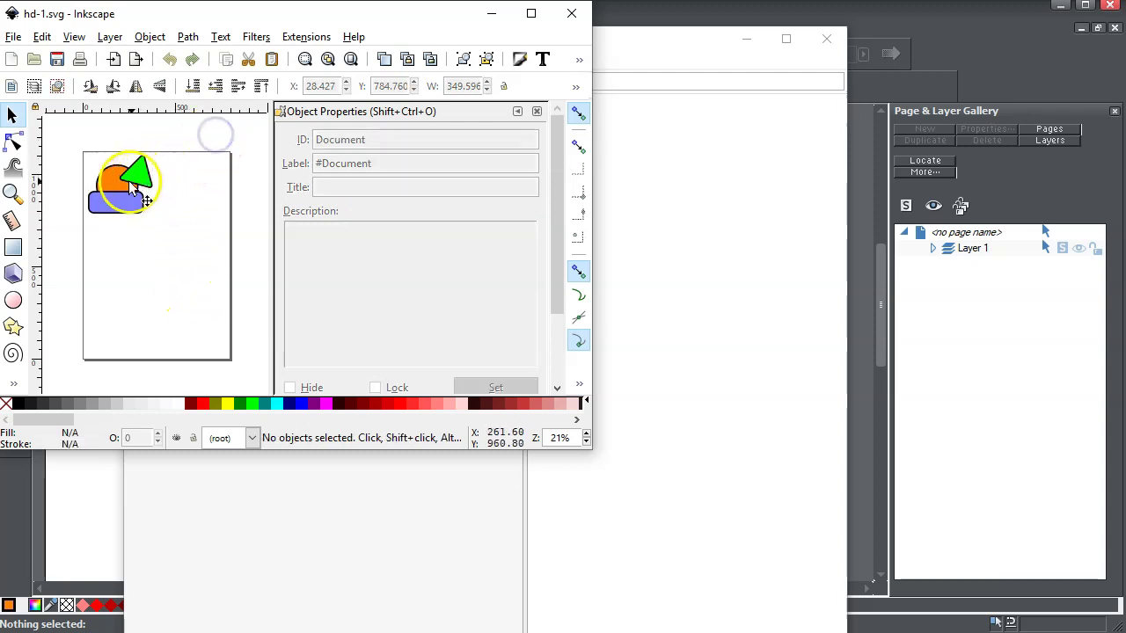
pyautogui.click(115, 184)
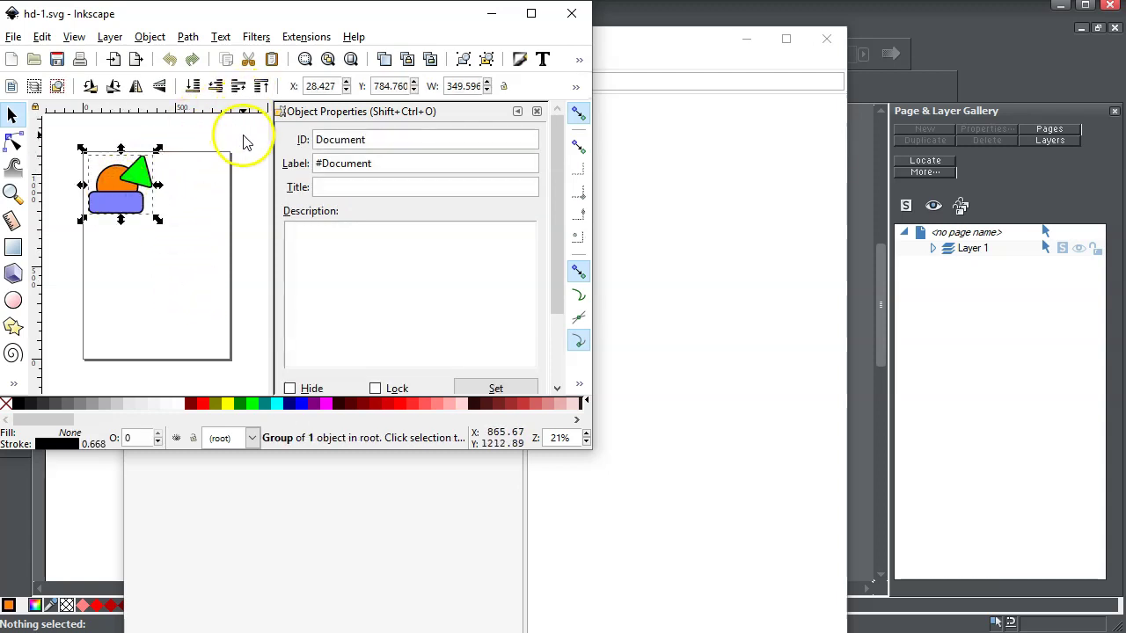
pyautogui.click(246, 142)
pyautogui.click(143, 172)
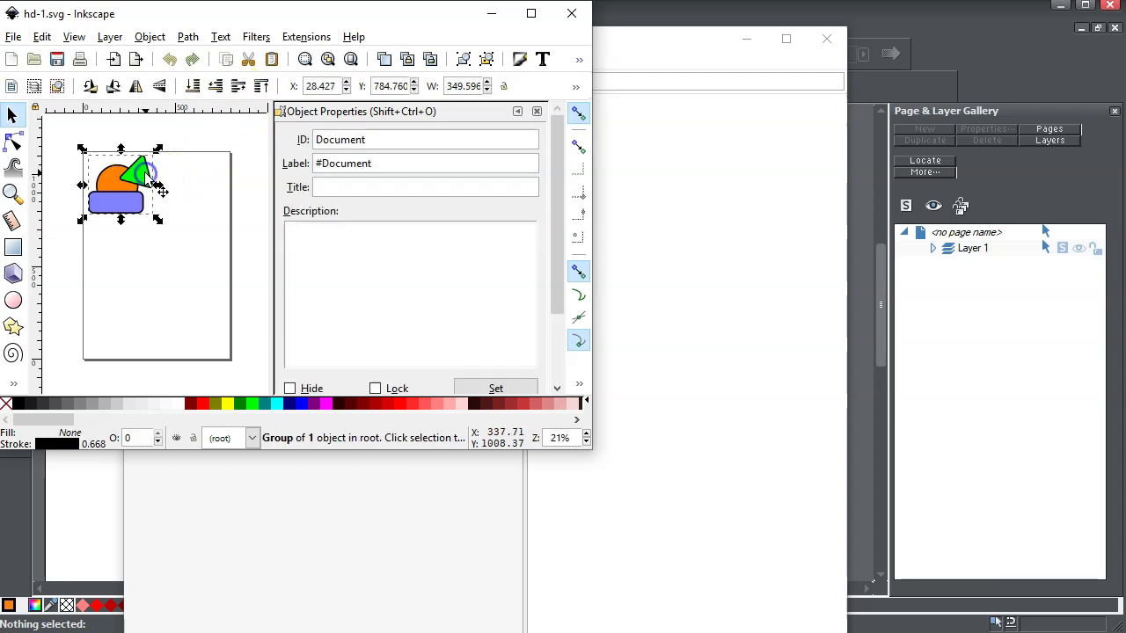
pyautogui.click(251, 145)
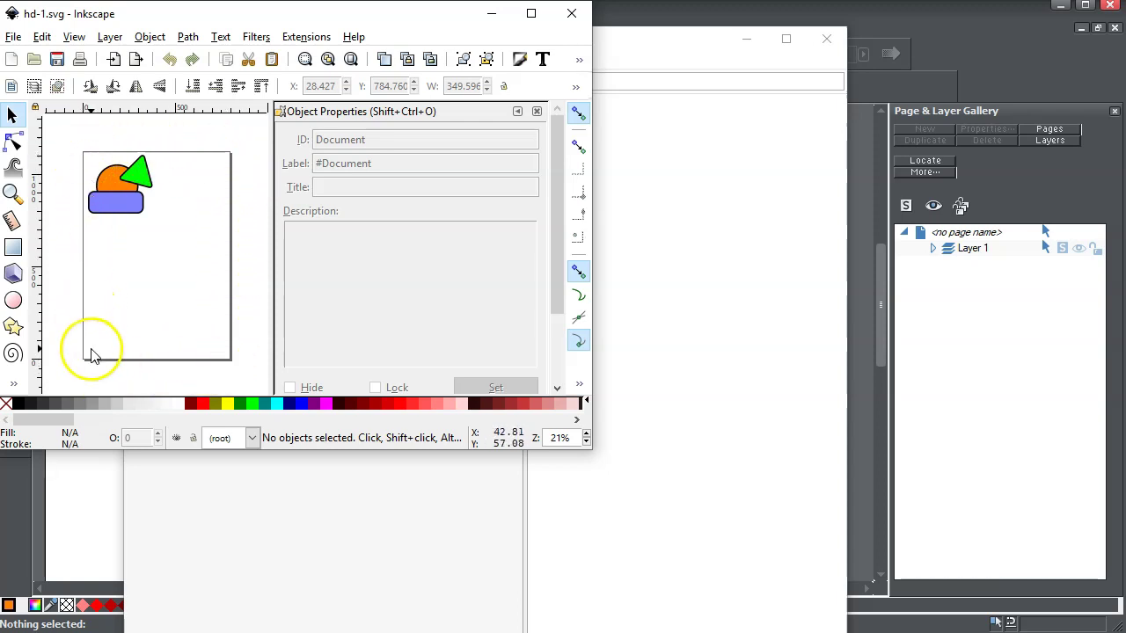
pyautogui.click(231, 172)
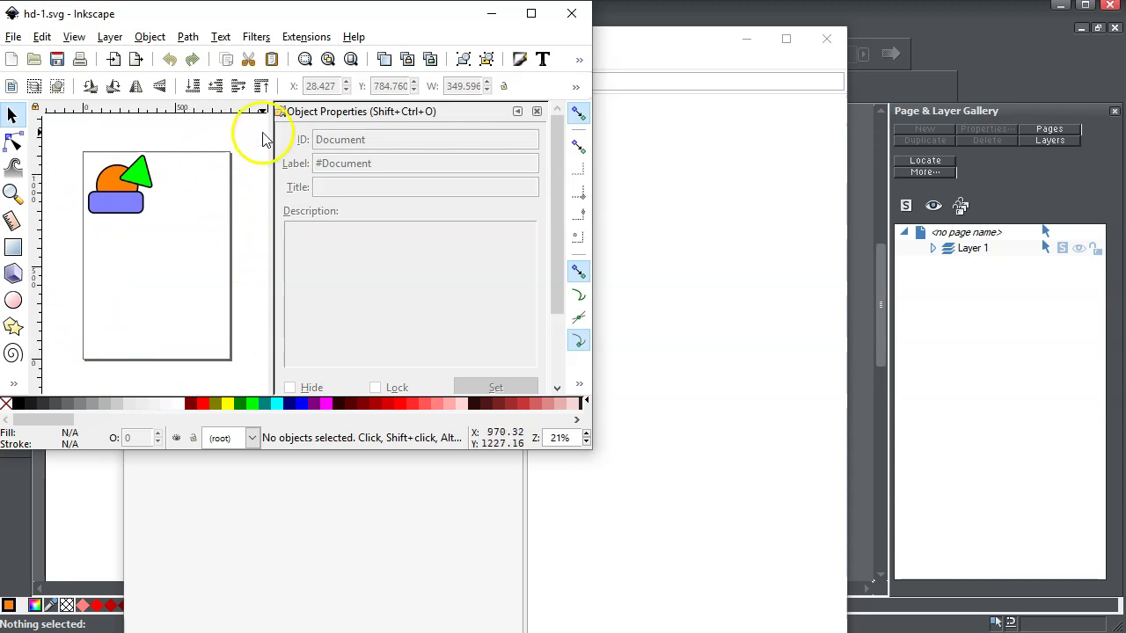
pyautogui.click(492, 18)
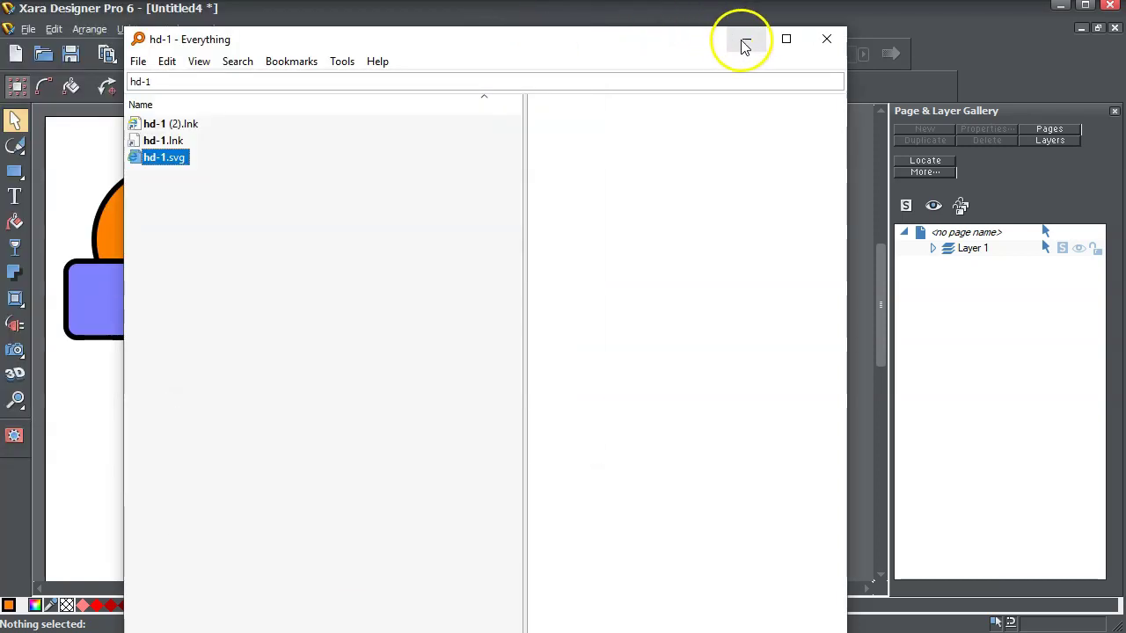
# Back in Xara, drop Pale Cyan onto the page as background and select the orange circle.
pyautogui.click(746, 41)
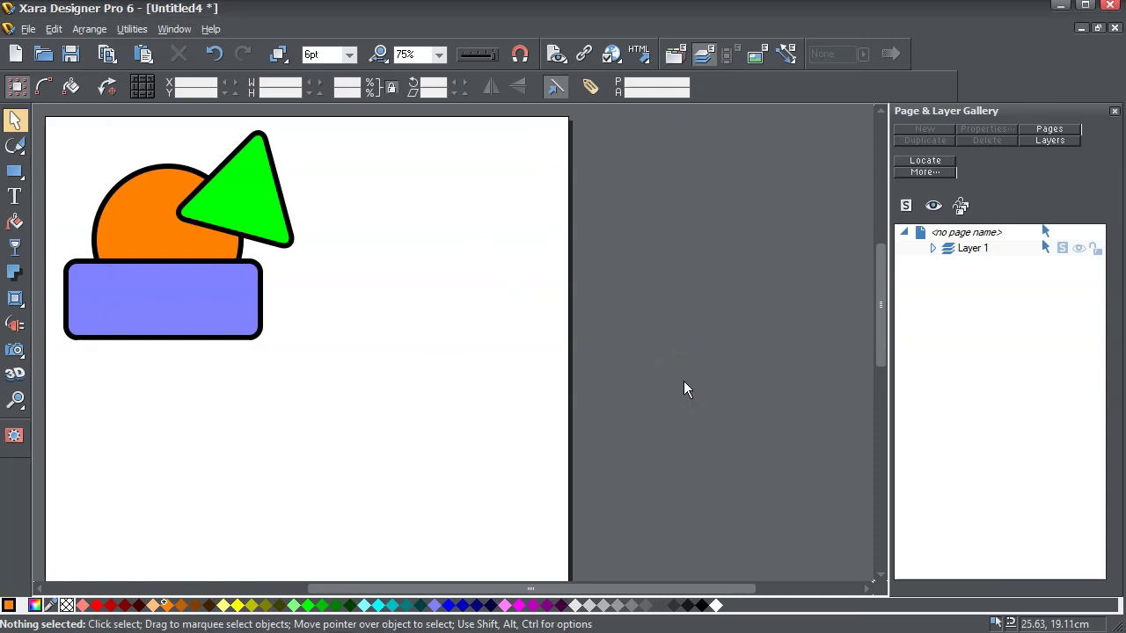
pyautogui.click(498, 449)
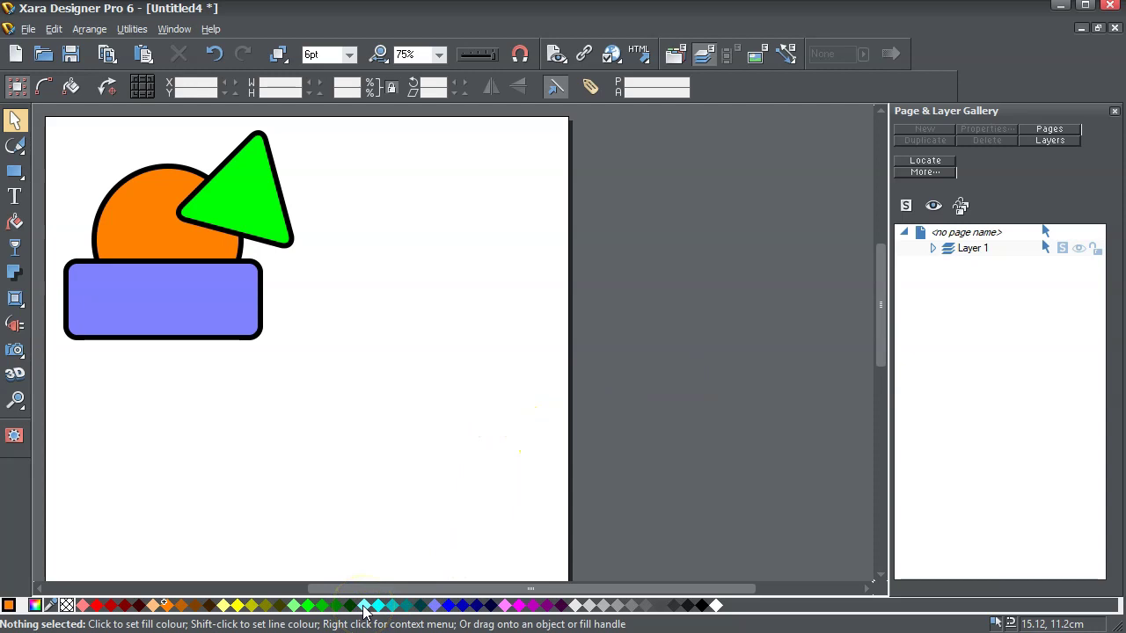
pyautogui.moveTo(364, 607); pyautogui.dragTo(375, 555)
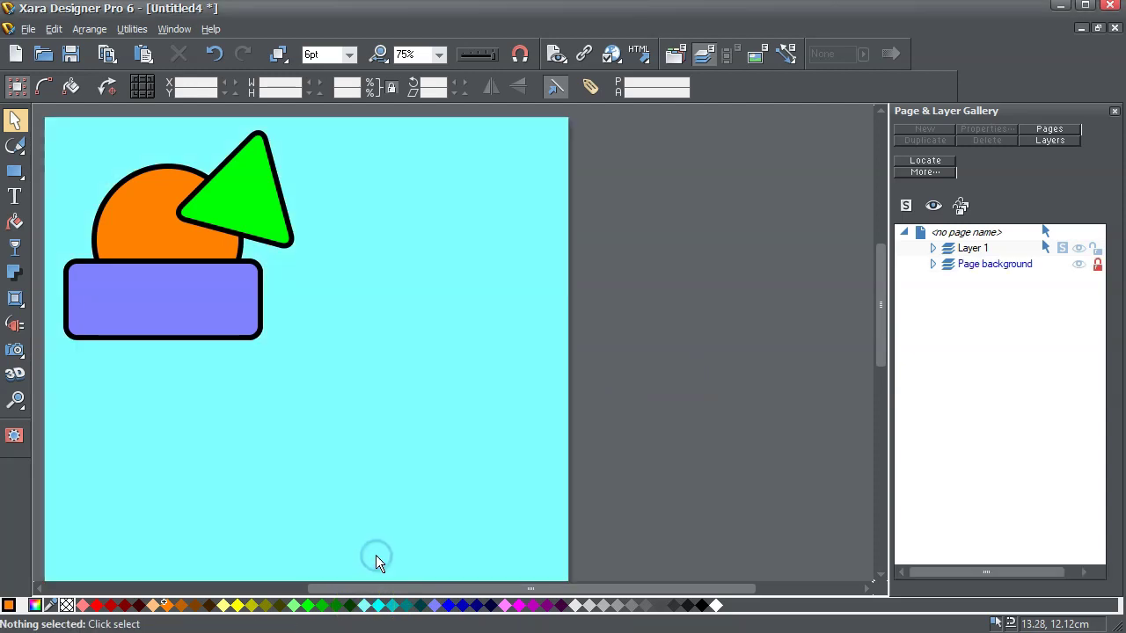
pyautogui.click(119, 227)
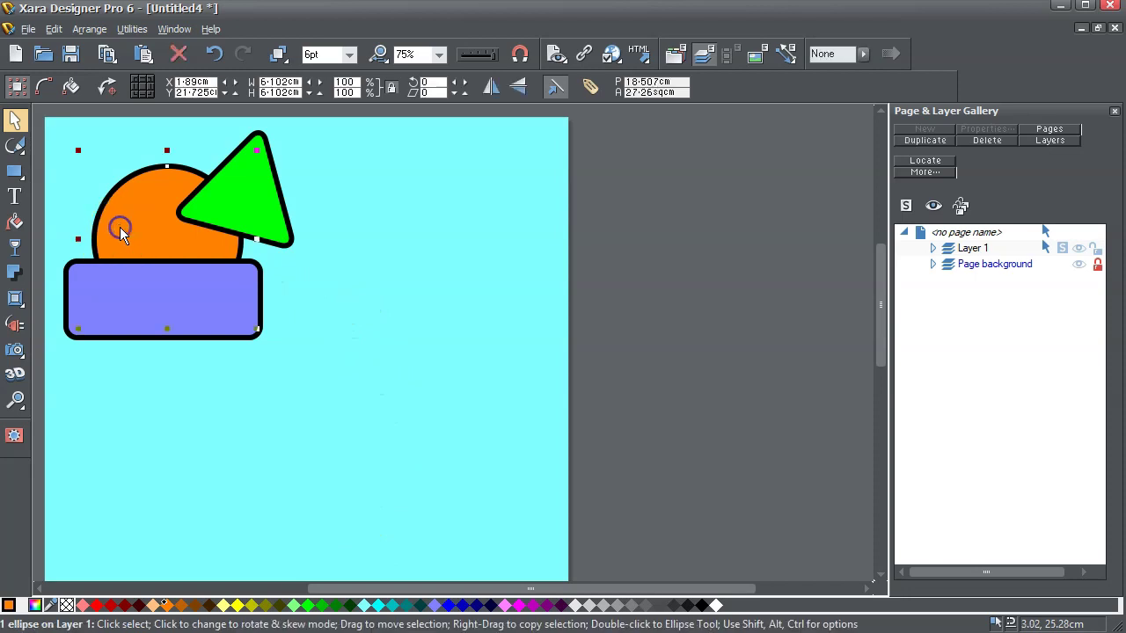
# Export the selected circle to the Desktop as hd-2.svg with default SVG export settings.
pyautogui.click(28, 29)
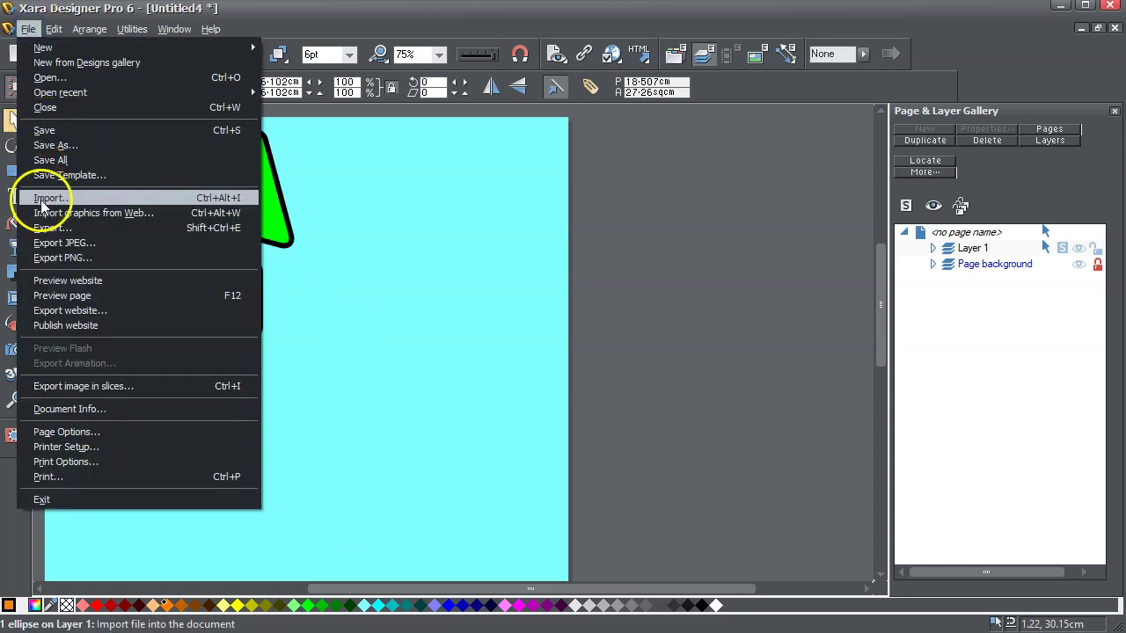
pyautogui.click(48, 228)
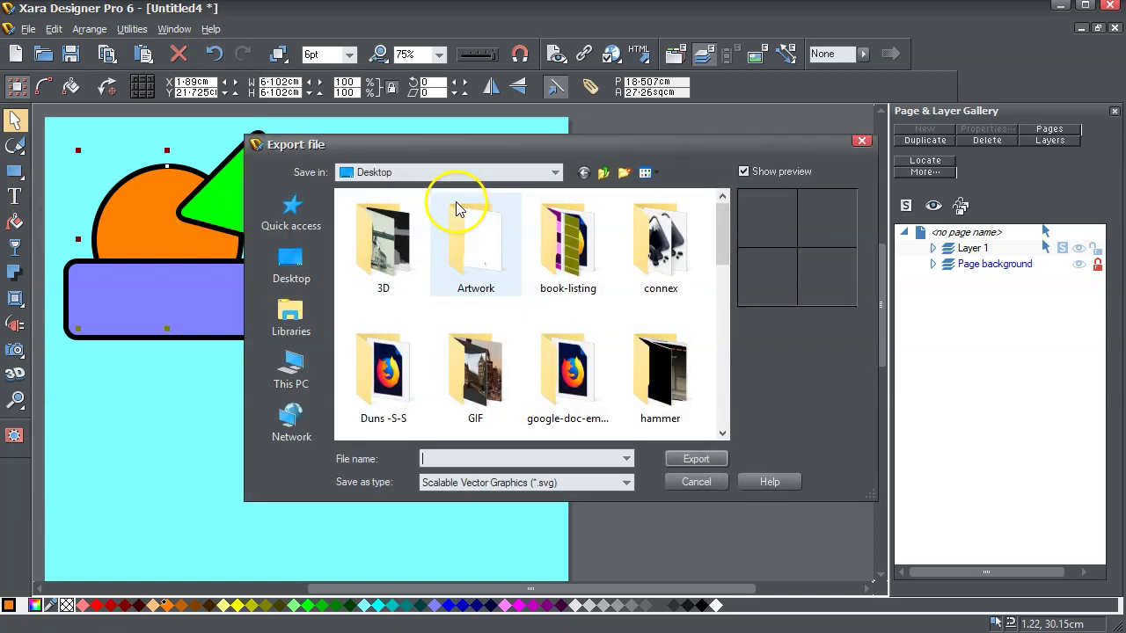
pyautogui.click(453, 459)
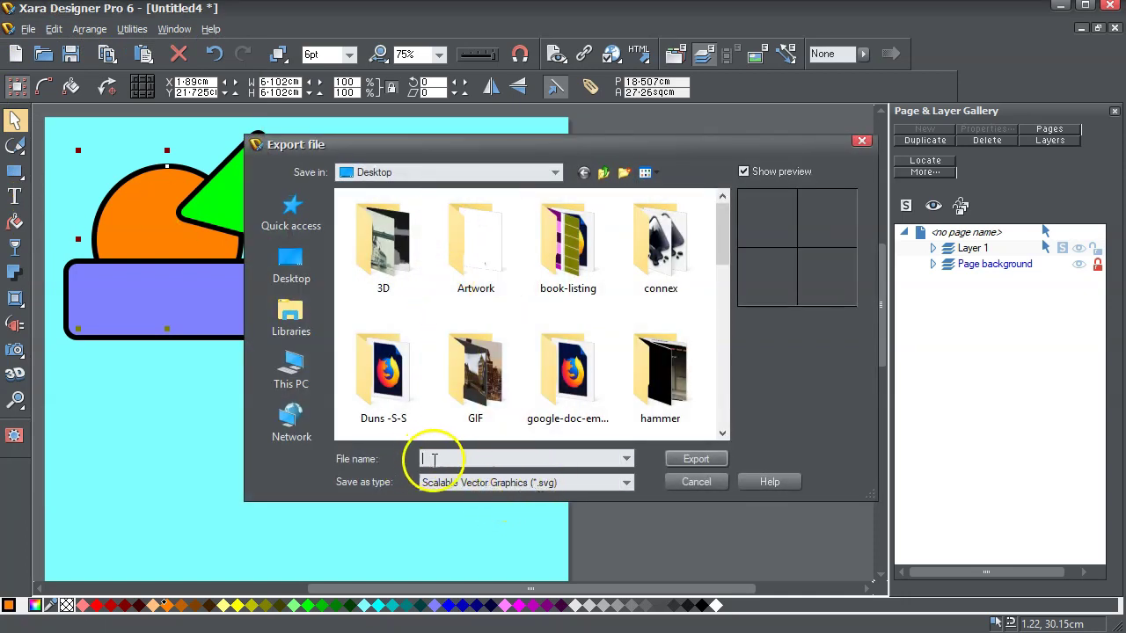
pyautogui.write('hd')
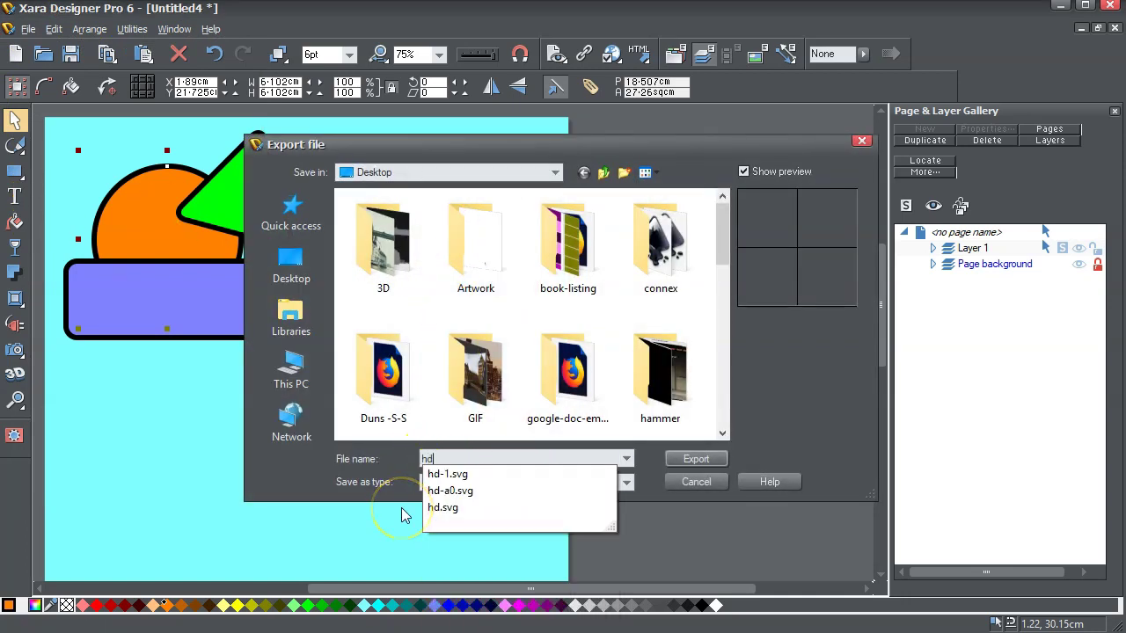
pyautogui.write('-2')
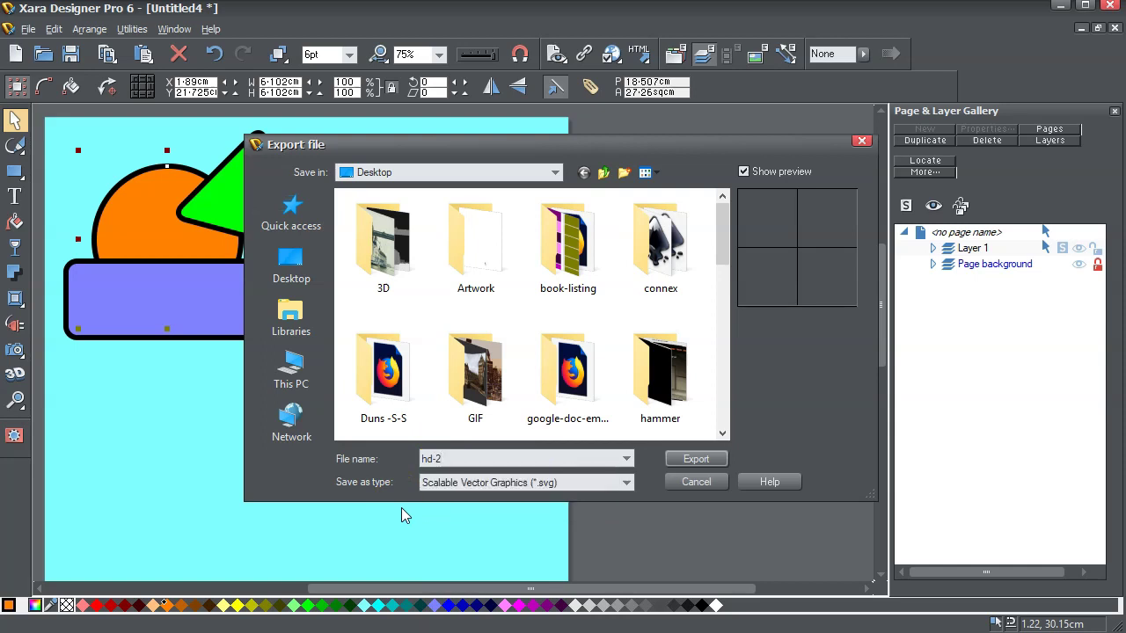
pyautogui.click(466, 489)
pyautogui.click(694, 459)
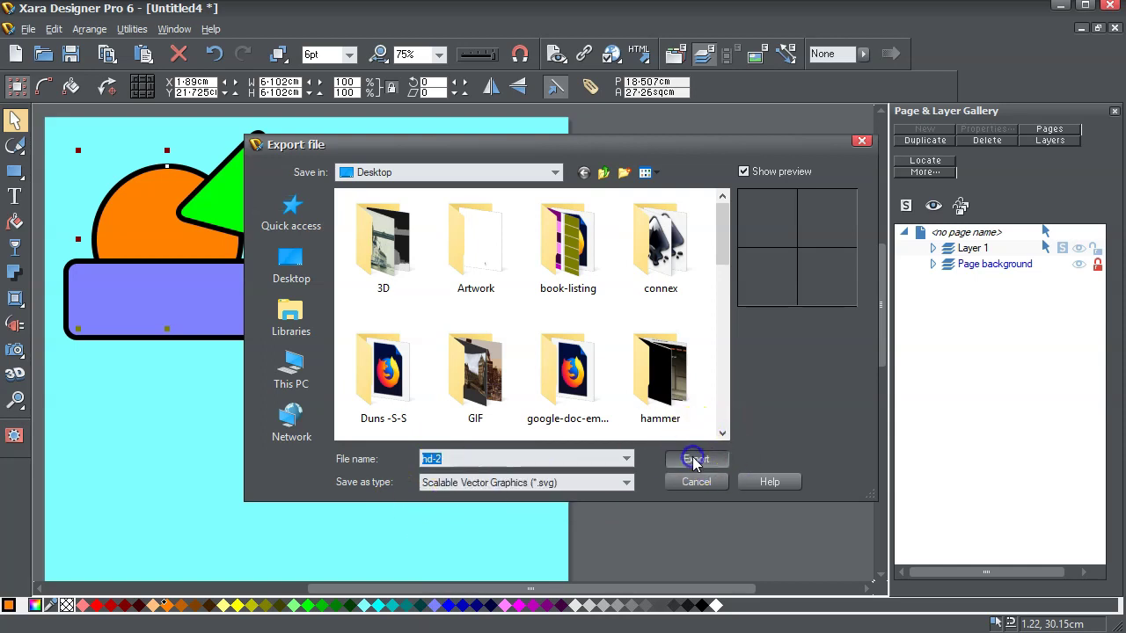
pyautogui.click(518, 380)
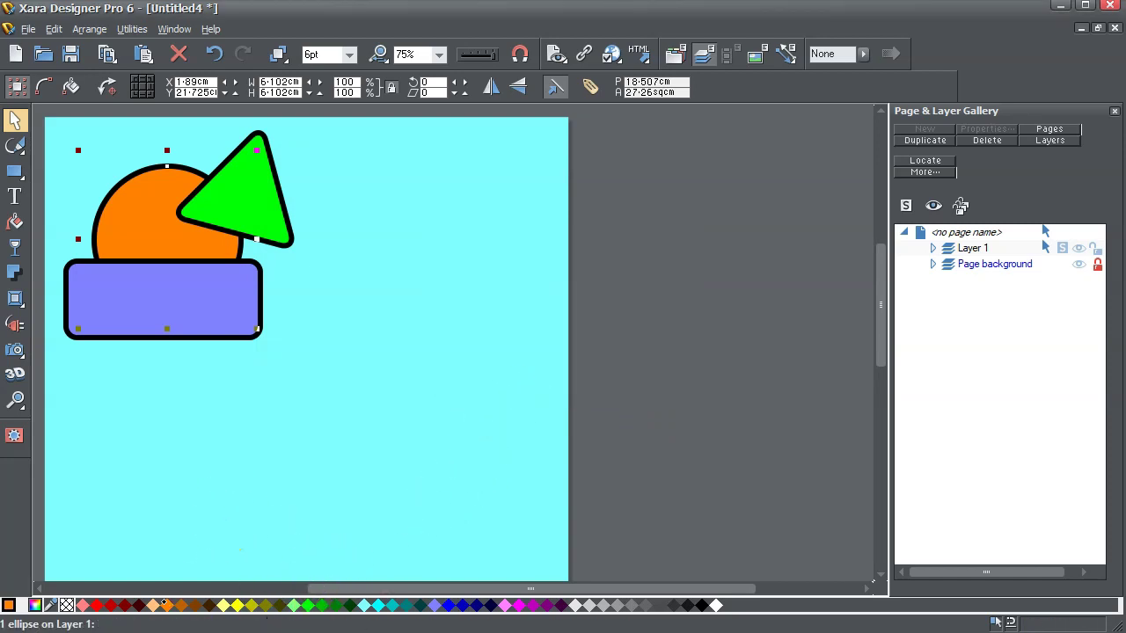
# Search Everything for hd-2 and open hd-2.svg in its default program.
pyautogui.hotkey('alt', 'Tab')
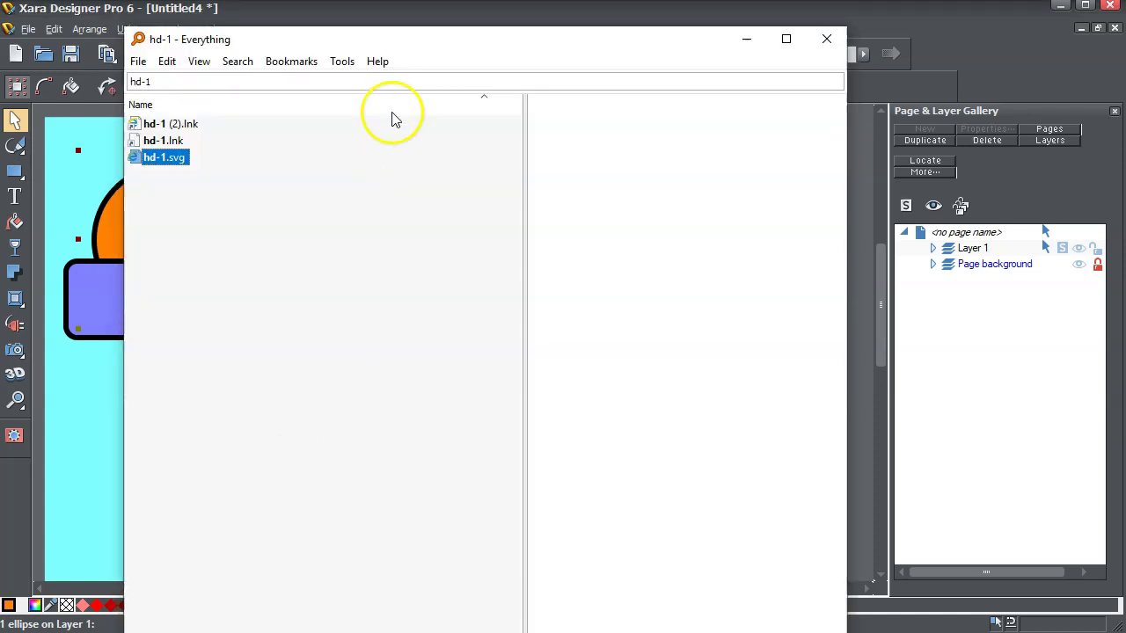
pyautogui.click(147, 81)
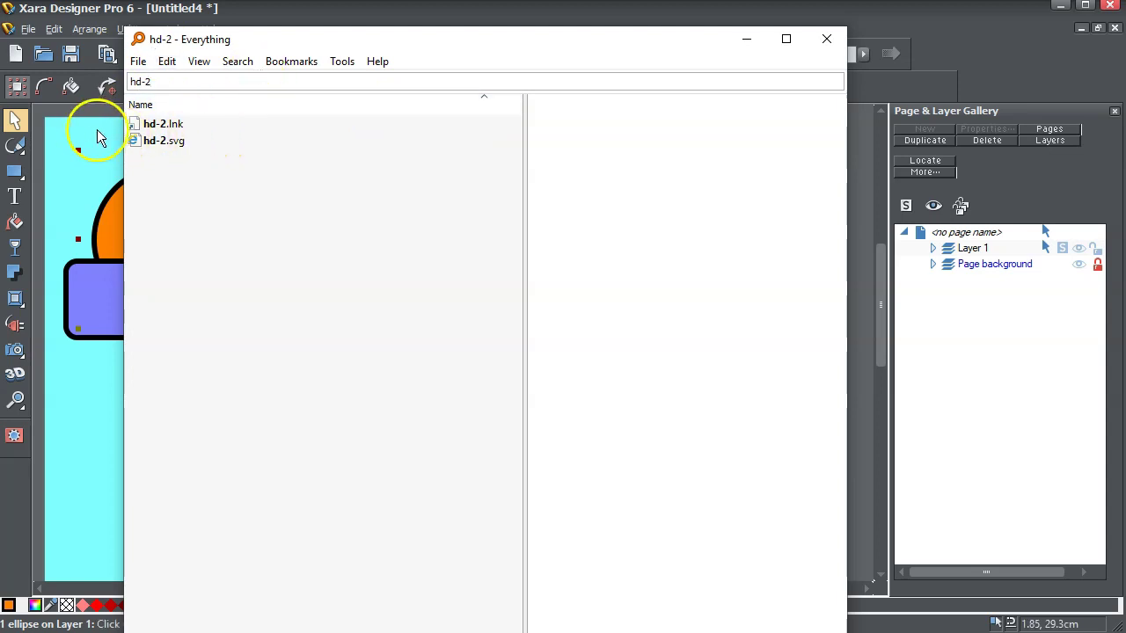
pyautogui.click(157, 143)
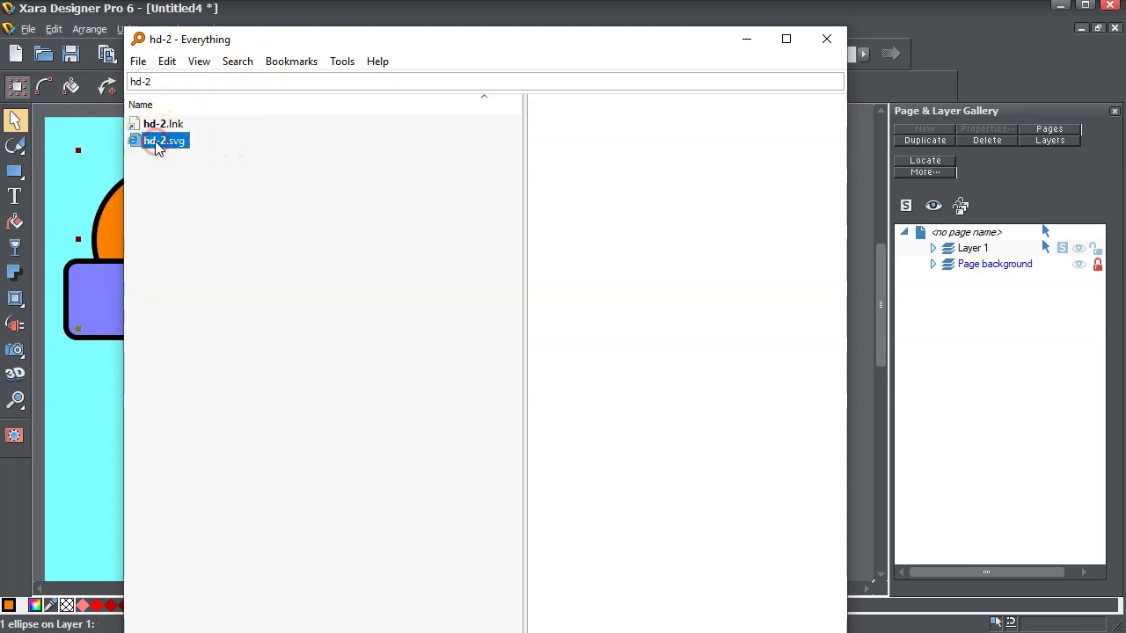
pyautogui.rightClick(156, 143)
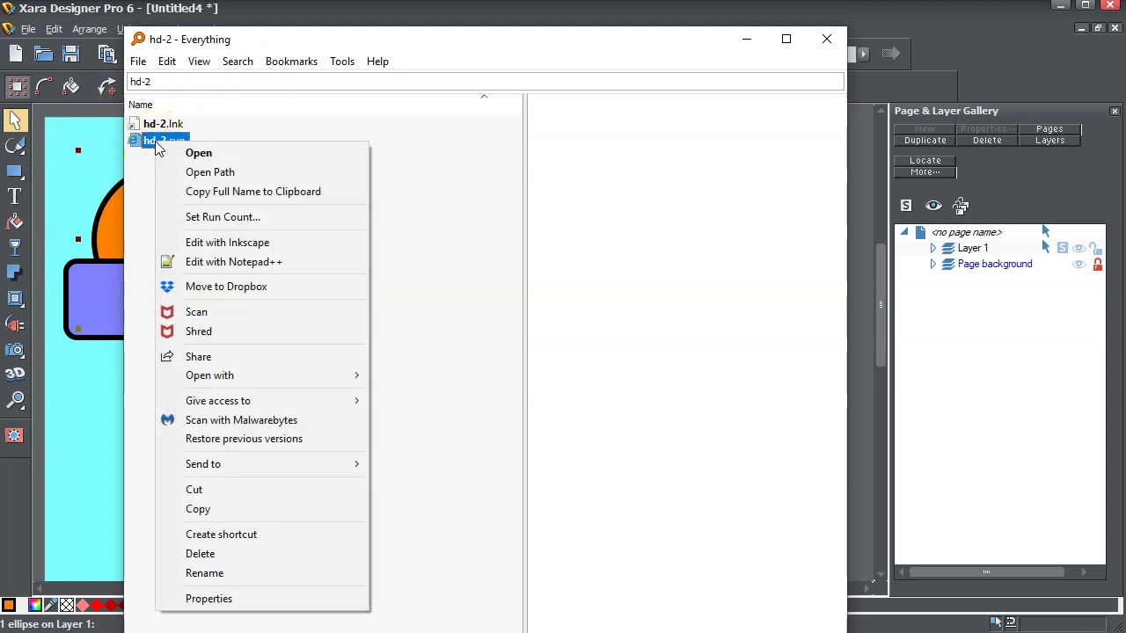
pyautogui.click(199, 155)
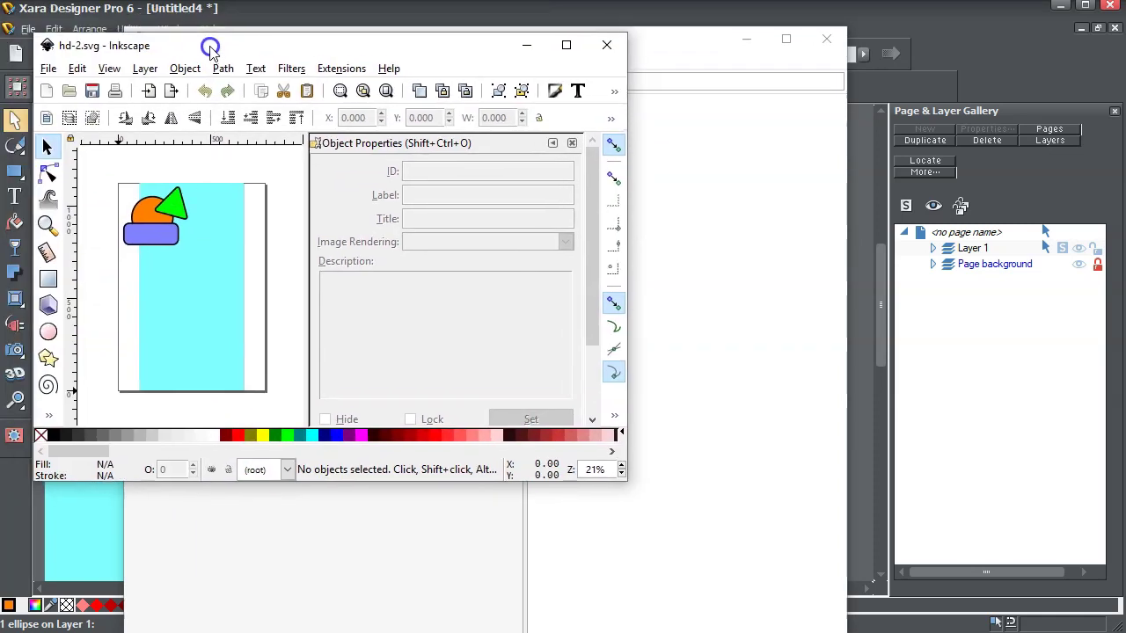
# Move Inkscape to the top-left, inspect hd-2.svg's cyan page and three shapes, then minimize it.
pyautogui.moveTo(210, 46); pyautogui.dragTo(180, 13)
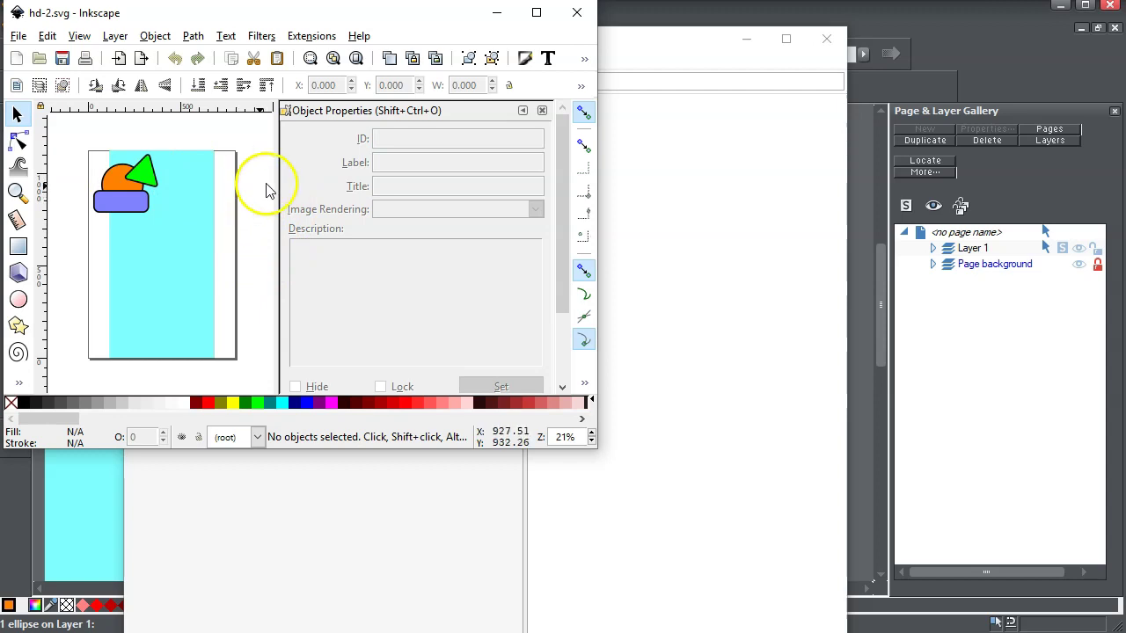
pyautogui.click(499, 16)
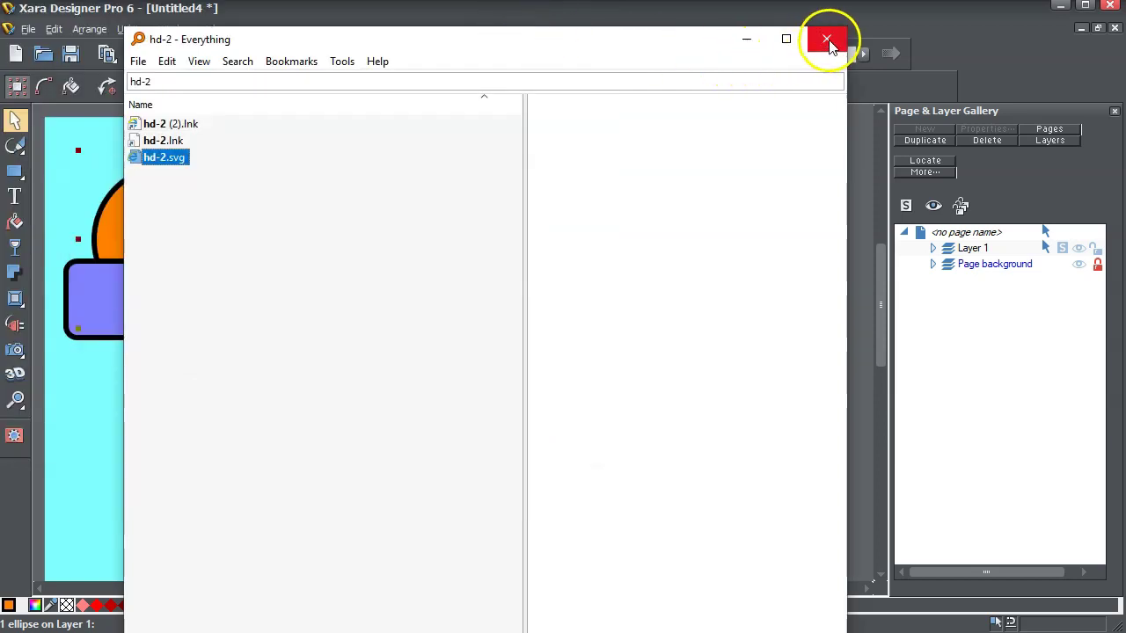
# Close the search window, then open hd-1.svg from the search results with Firefox.
pyautogui.click(827, 44)
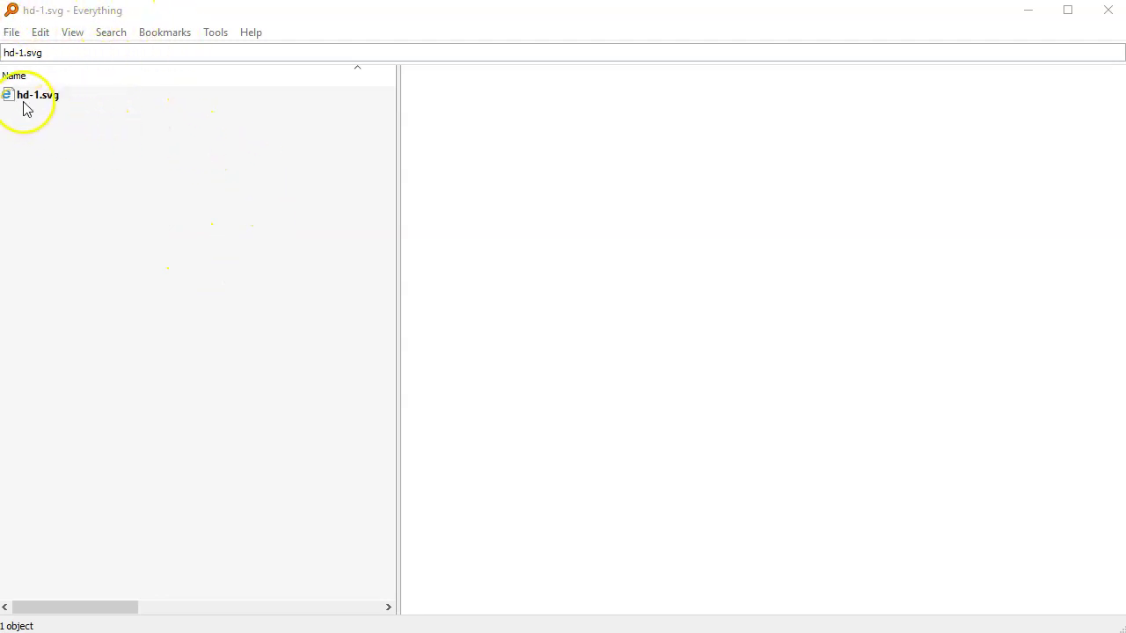
pyautogui.moveTo(26, 103)
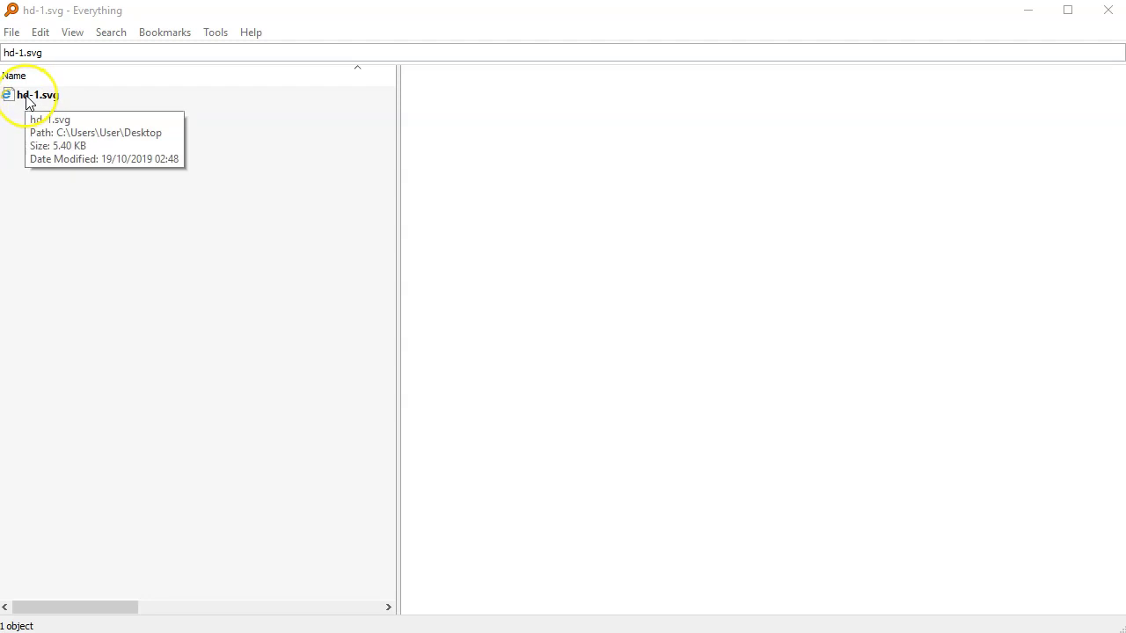
pyautogui.click(27, 100)
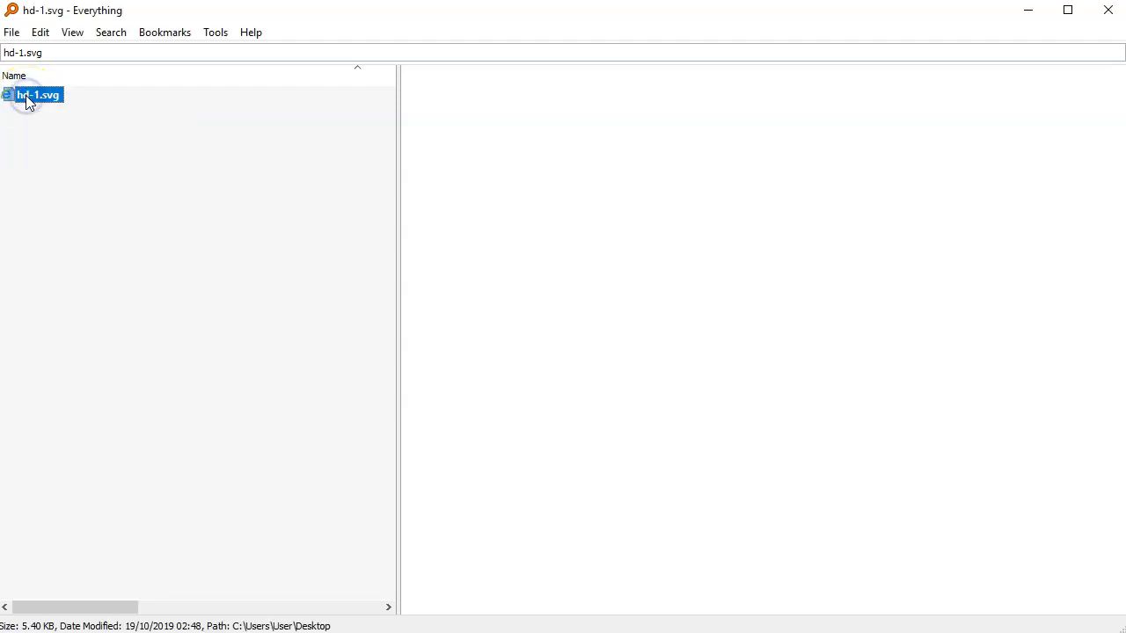
pyautogui.rightClick(27, 101)
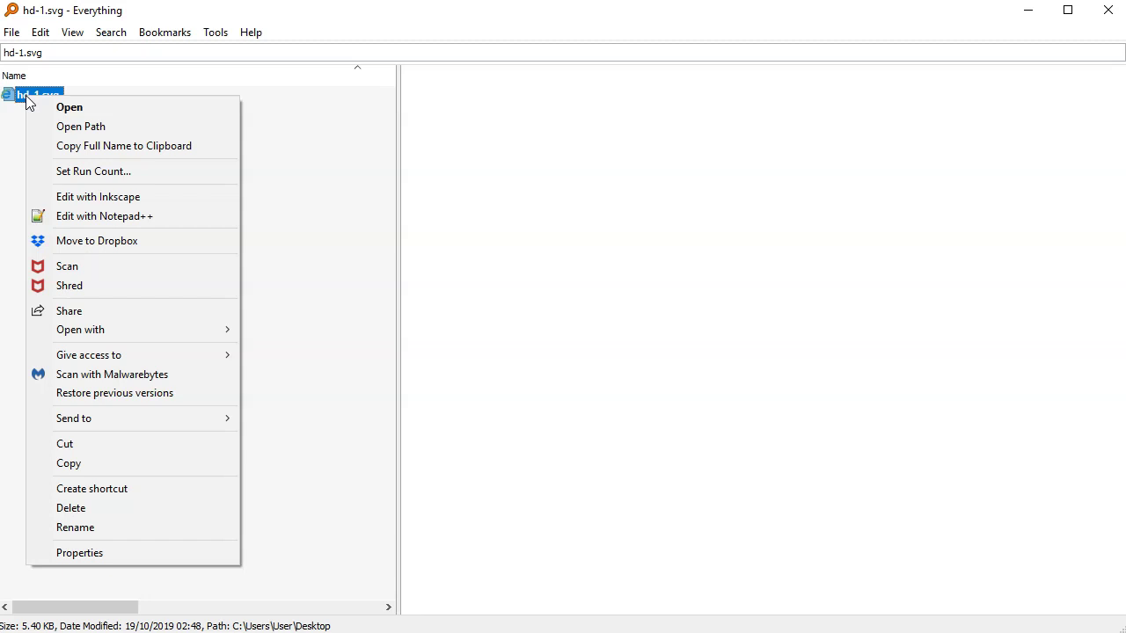
pyautogui.moveTo(167, 336)
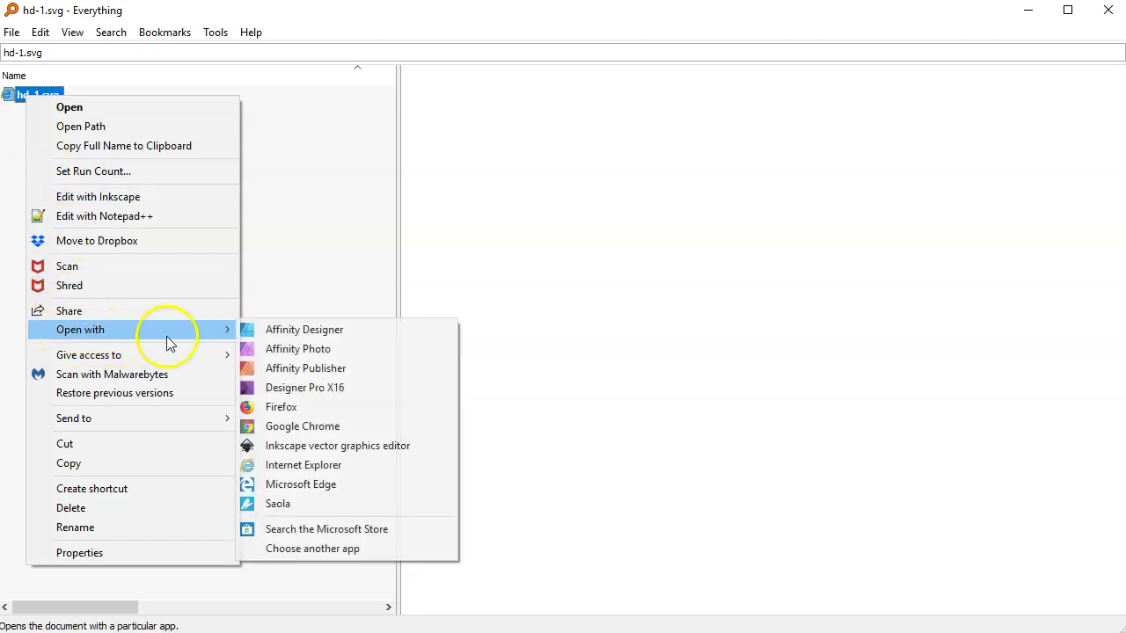
pyautogui.click(292, 409)
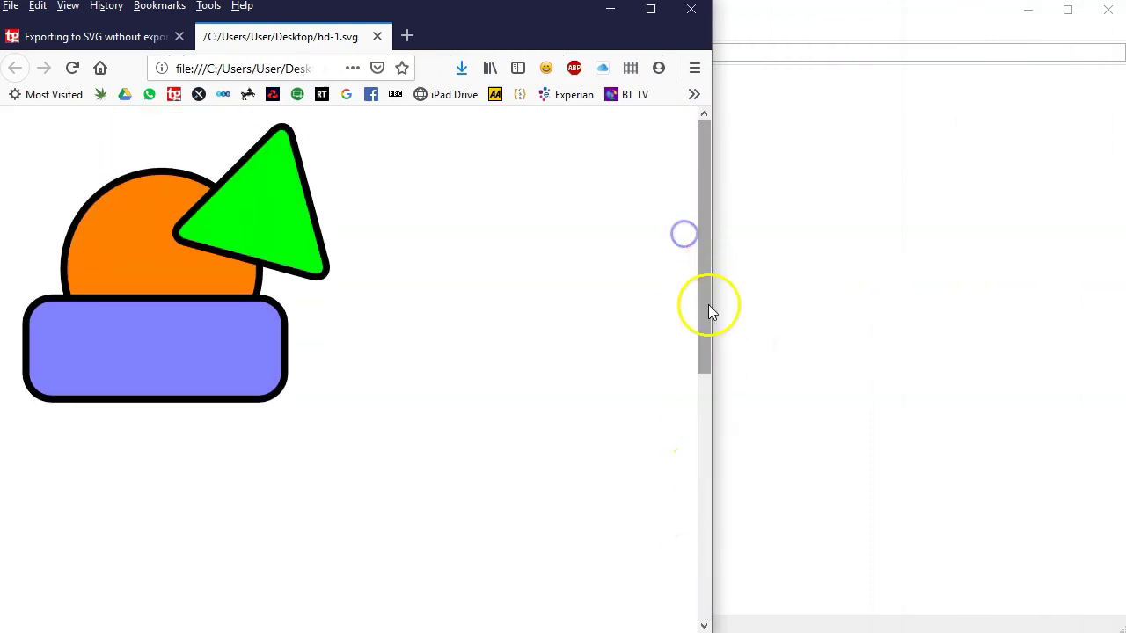
# Move the Firefox window down and right, and make it shorter and narrower.
pyautogui.moveTo(490, 20); pyautogui.dragTo(587, 106)
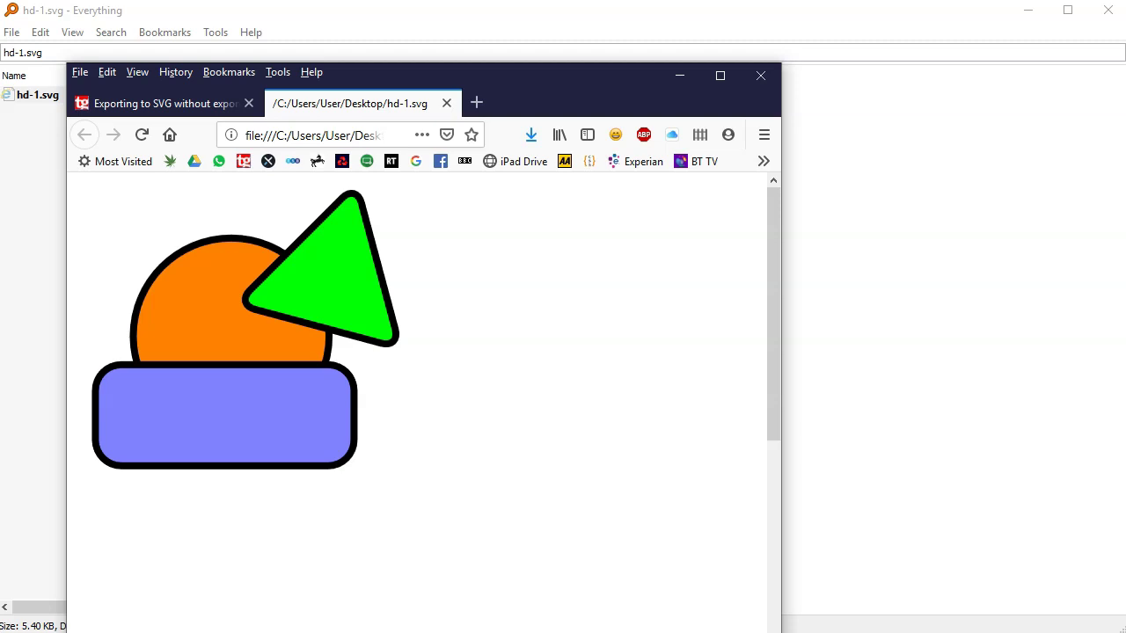
pyautogui.moveTo(645, 631); pyautogui.dragTo(645, 513)
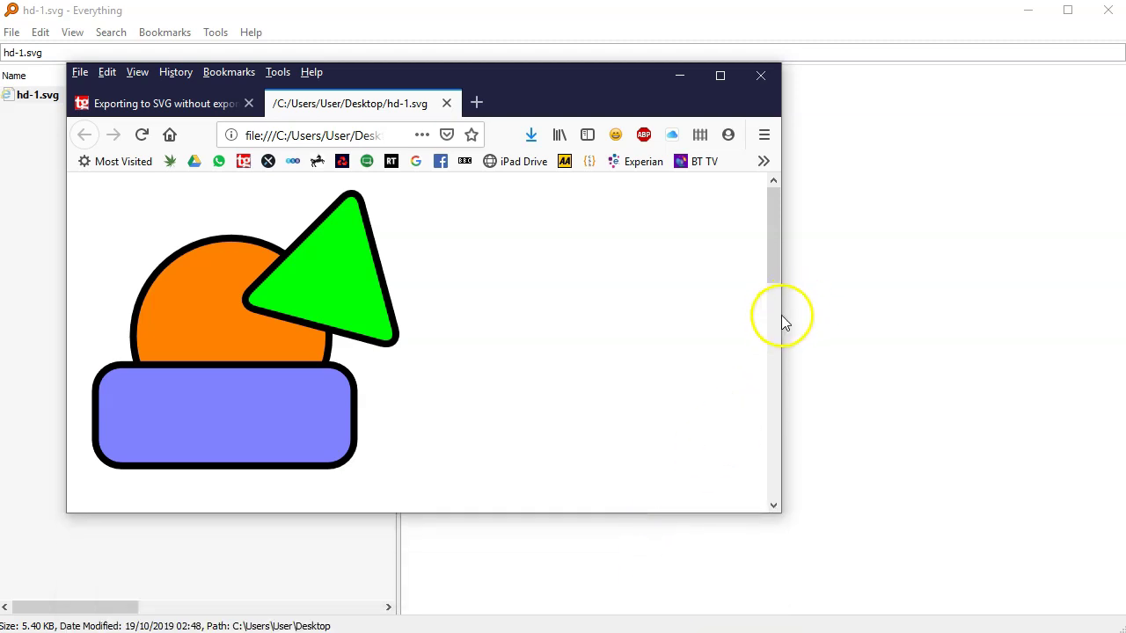
pyautogui.moveTo(783, 314); pyautogui.dragTo(647, 329)
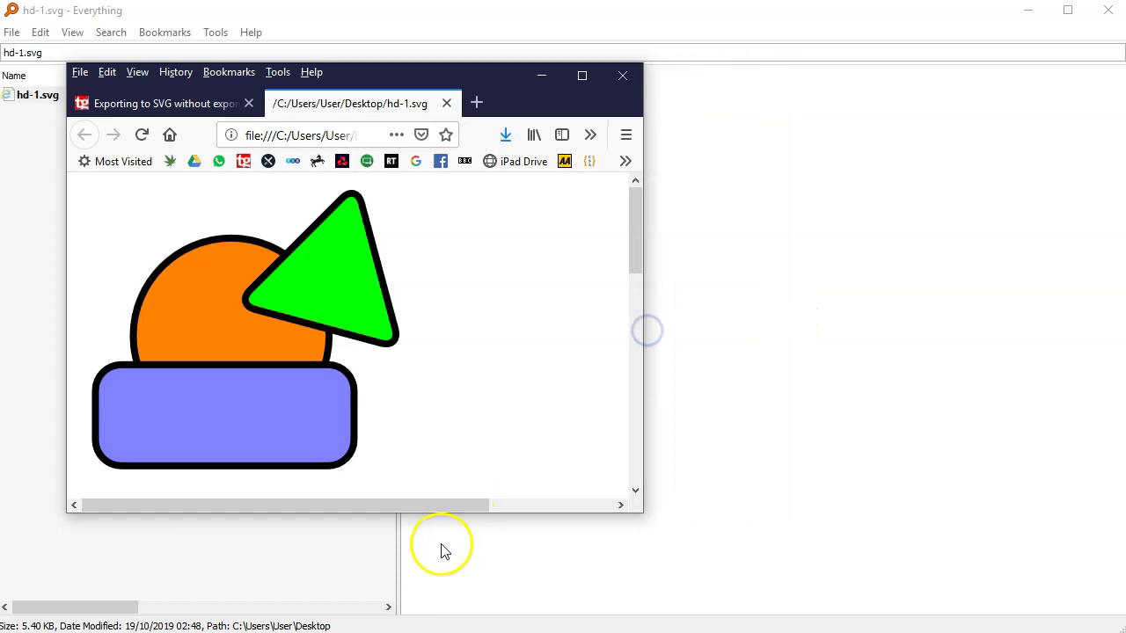
# Scroll around hd-1.svg to view the blank page area surrounding the three shapes.
pyautogui.moveTo(465, 509); pyautogui.dragTo(610, 520)
pyautogui.moveTo(633, 239)
pyautogui.mouseDown()
pyautogui.moveTo(658, 487)
pyautogui.moveTo(639, 223)
pyautogui.mouseUp()
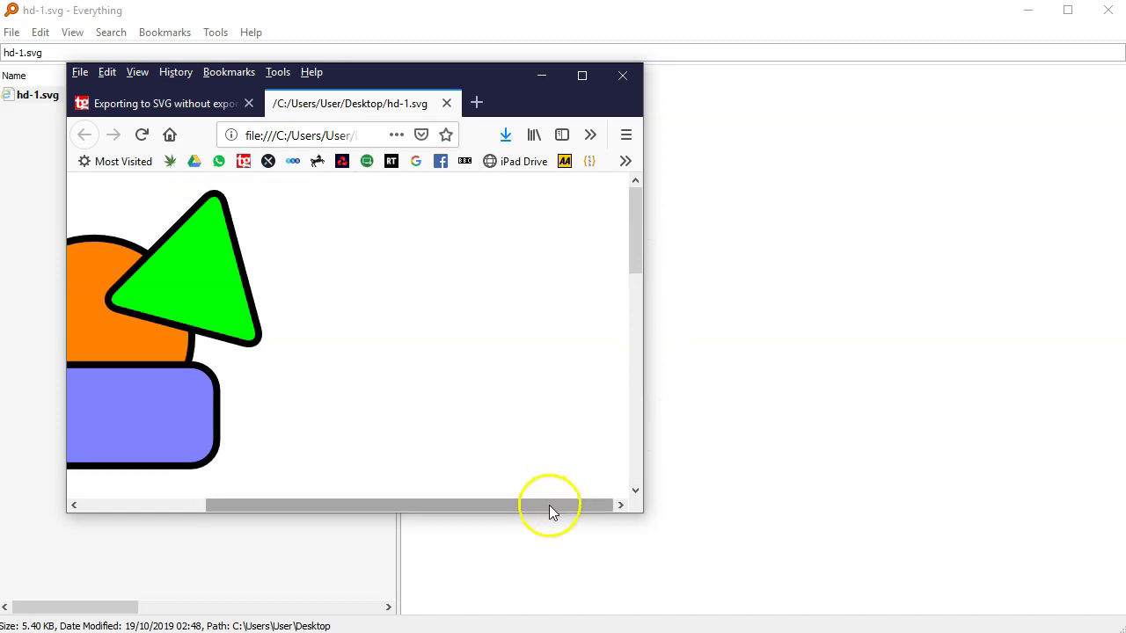
pyautogui.moveTo(549, 504); pyautogui.dragTo(352, 520)
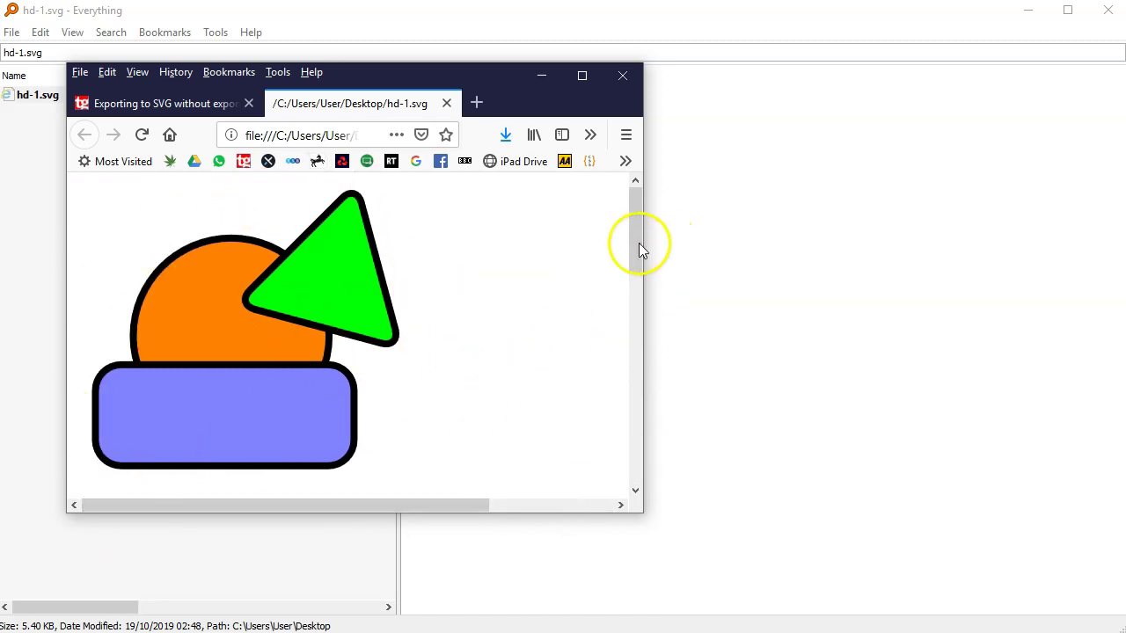
pyautogui.moveTo(639, 252); pyautogui.dragTo(633, 214)
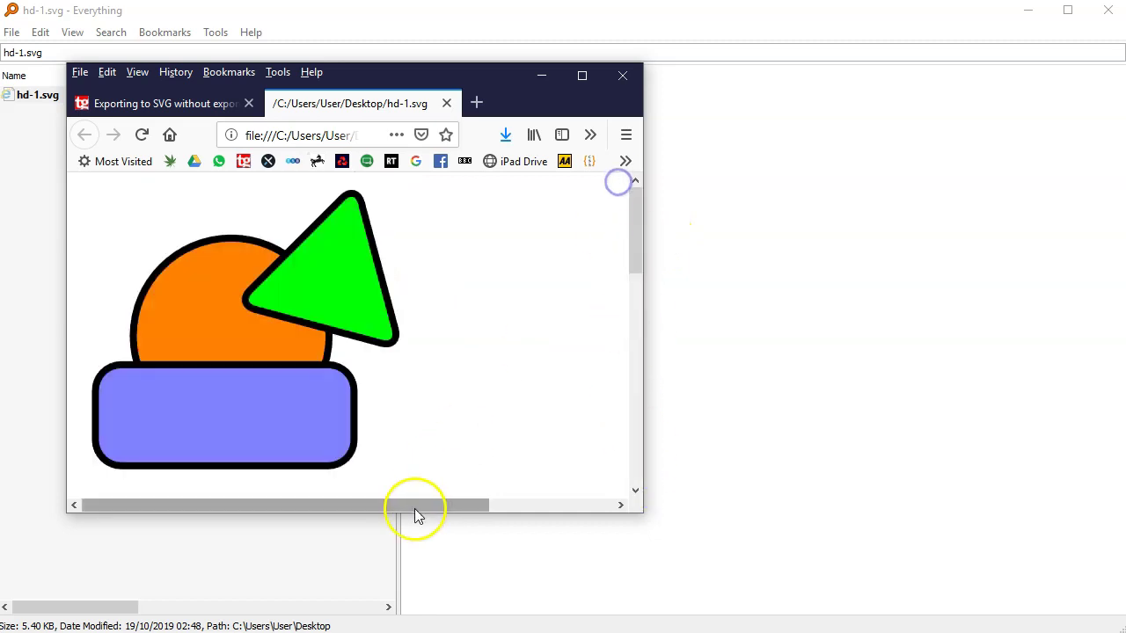
pyautogui.moveTo(422, 506); pyautogui.dragTo(318, 514)
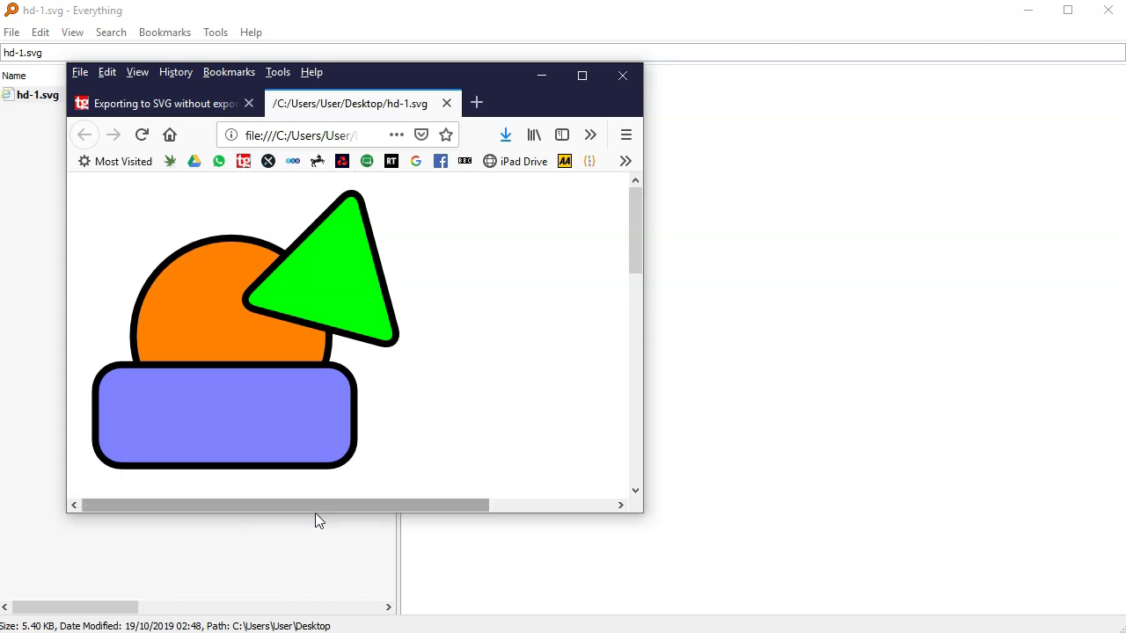
pyautogui.moveTo(411, 462)
pyautogui.mouseDown()
pyautogui.moveTo(527, 361)
pyautogui.moveTo(556, 356)
pyautogui.mouseUp()
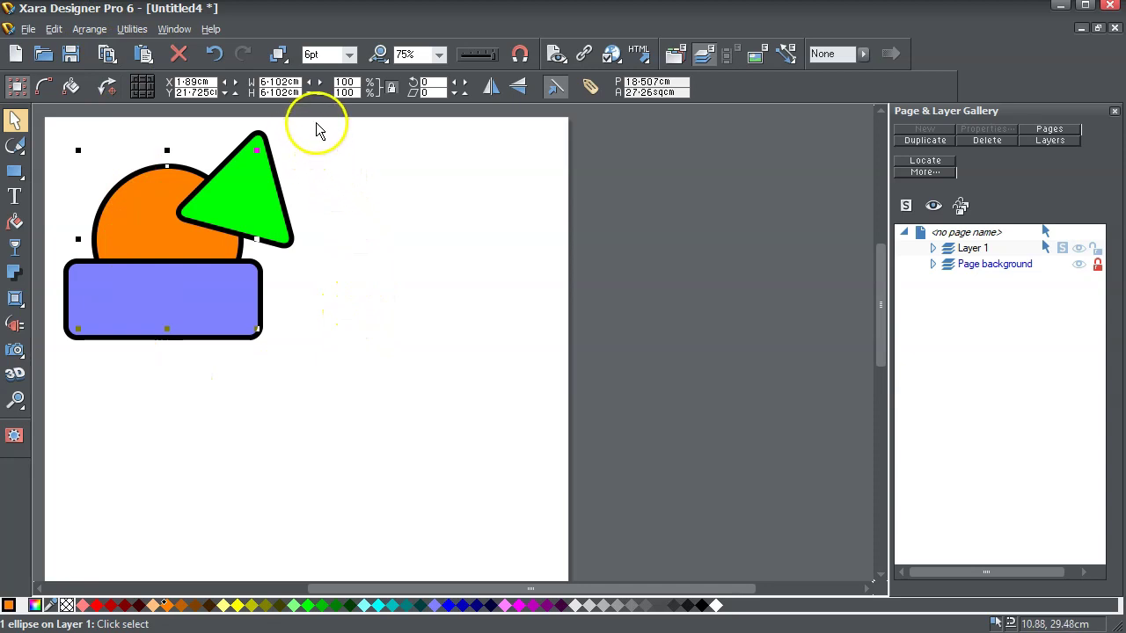
# Marquee-select the orange circle, green triangle and blue rounded rectangle, then go to the File menu.
pyautogui.moveTo(316, 124); pyautogui.dragTo(77, 367)
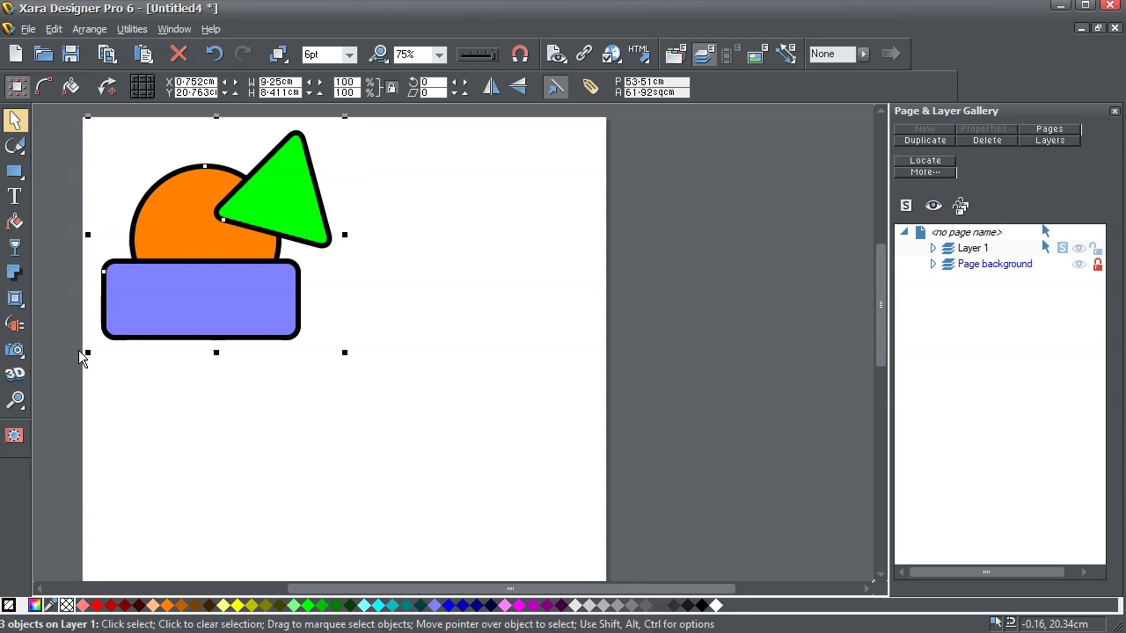
pyautogui.click(28, 30)
# Create the new blank-photo document Untitled5.
pyautogui.moveTo(131, 45)
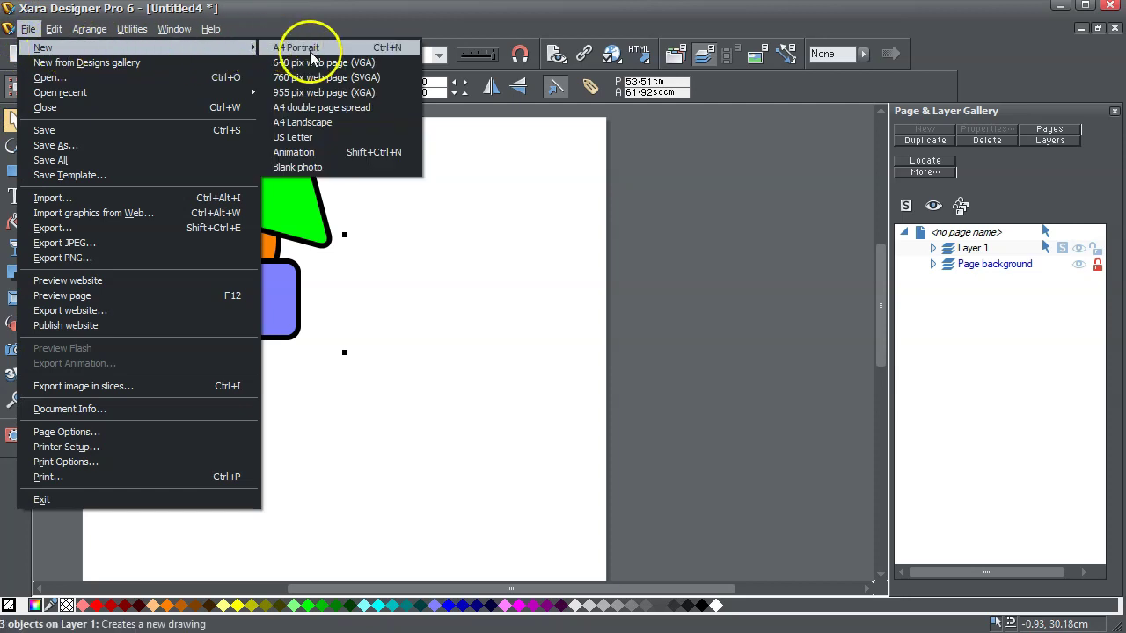
pyautogui.click(305, 168)
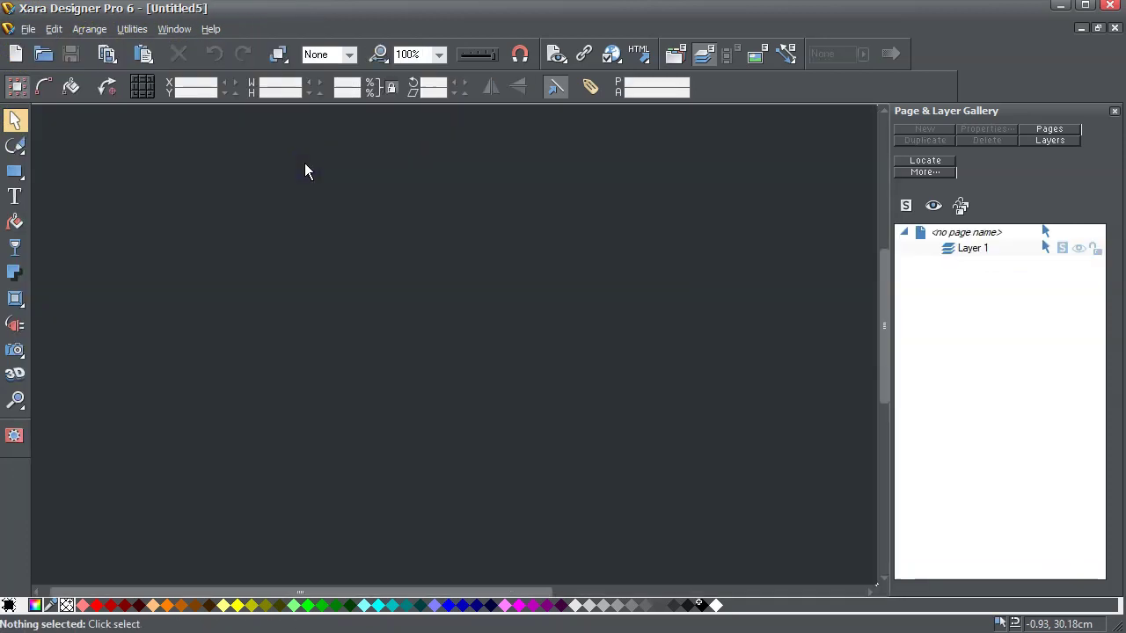
pyautogui.click(283, 167)
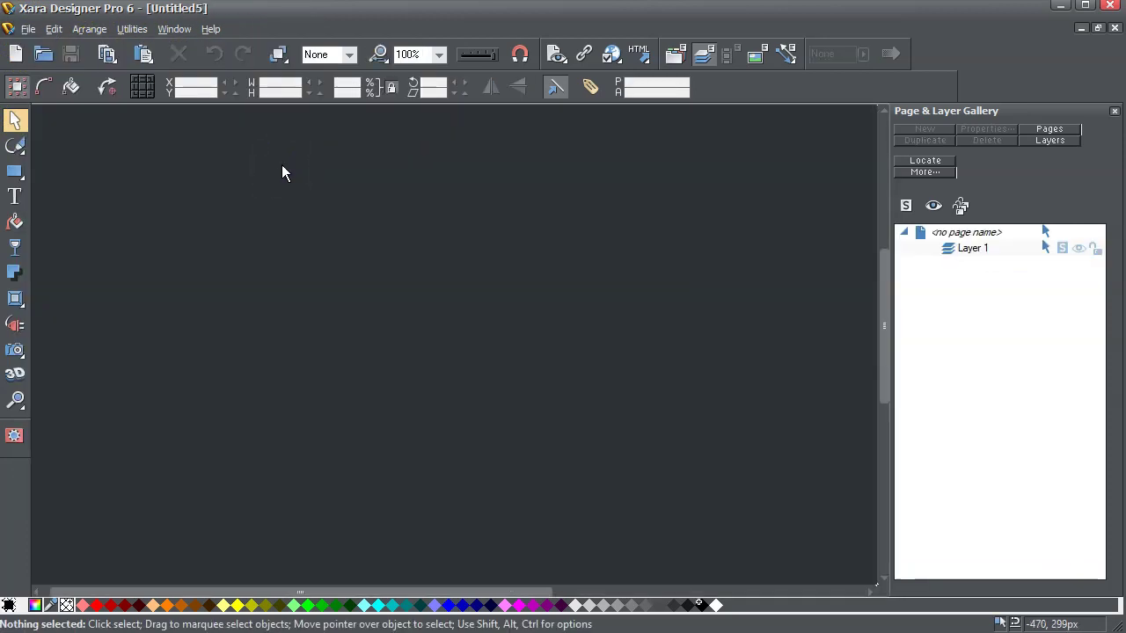
# Paste the three shapes, then delete the blue rounded rectangle.
pyautogui.hotkey('ctrl', 'v')
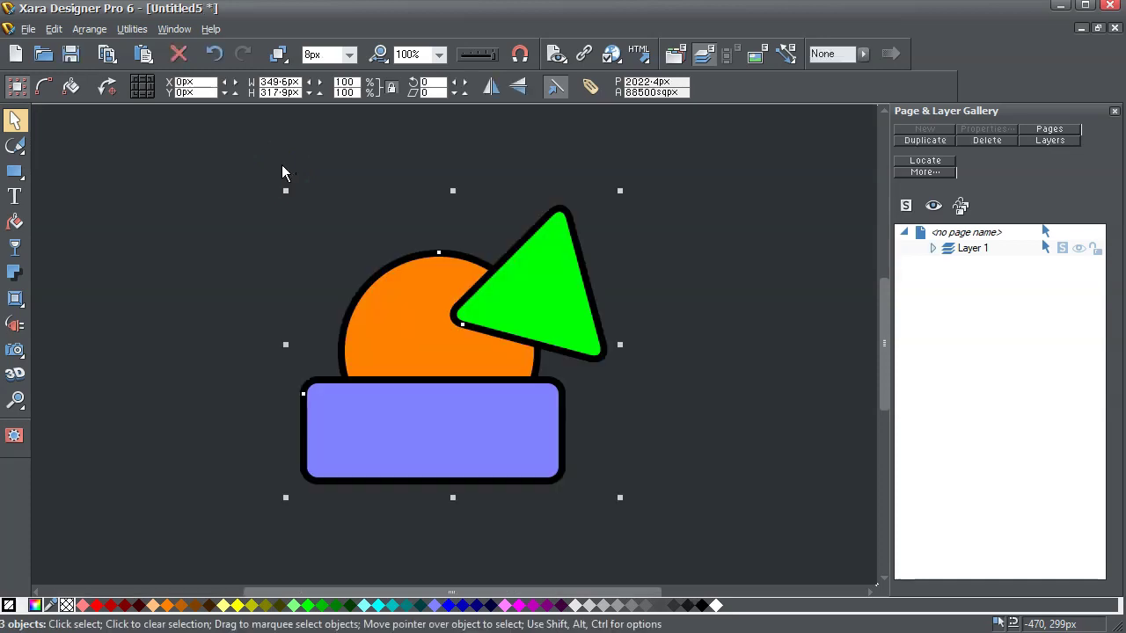
pyautogui.click(749, 232)
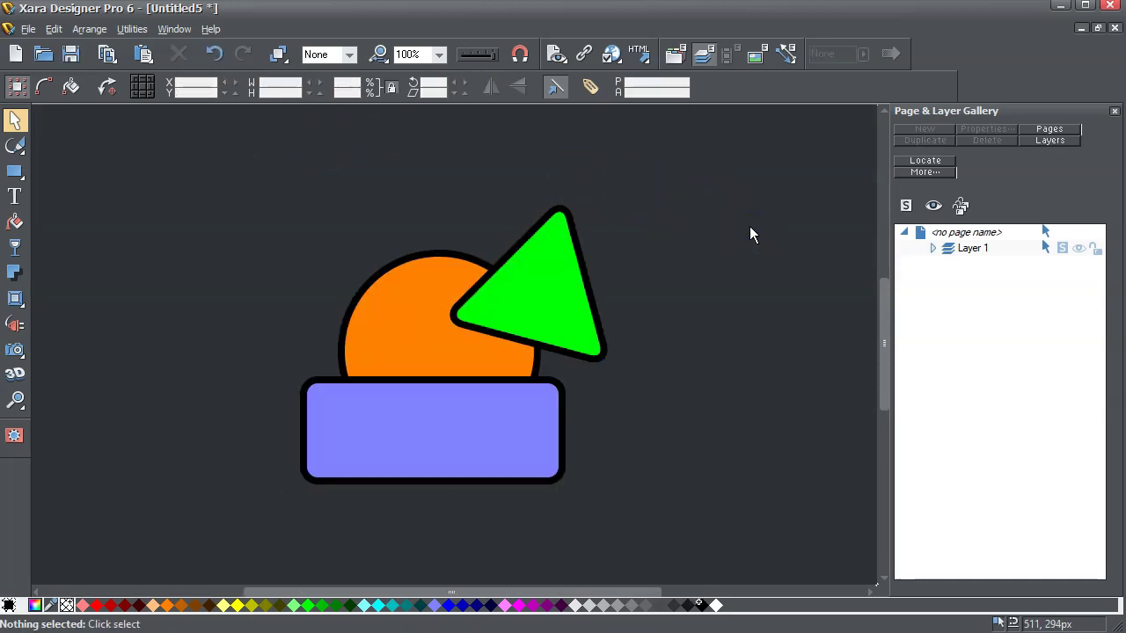
pyautogui.click(741, 234)
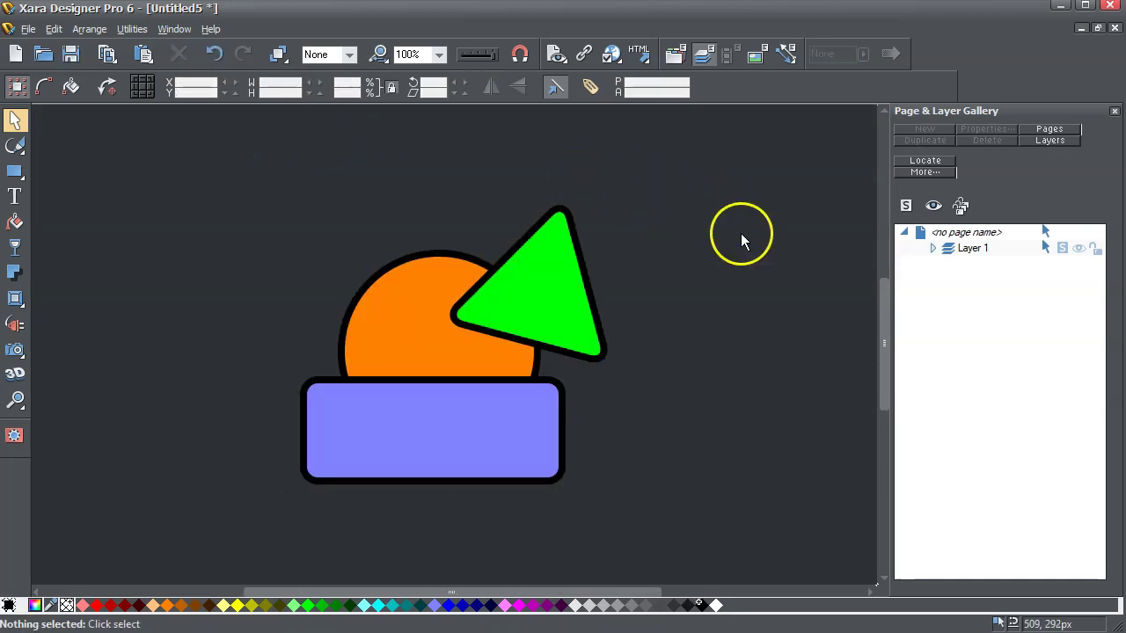
pyautogui.click(470, 436)
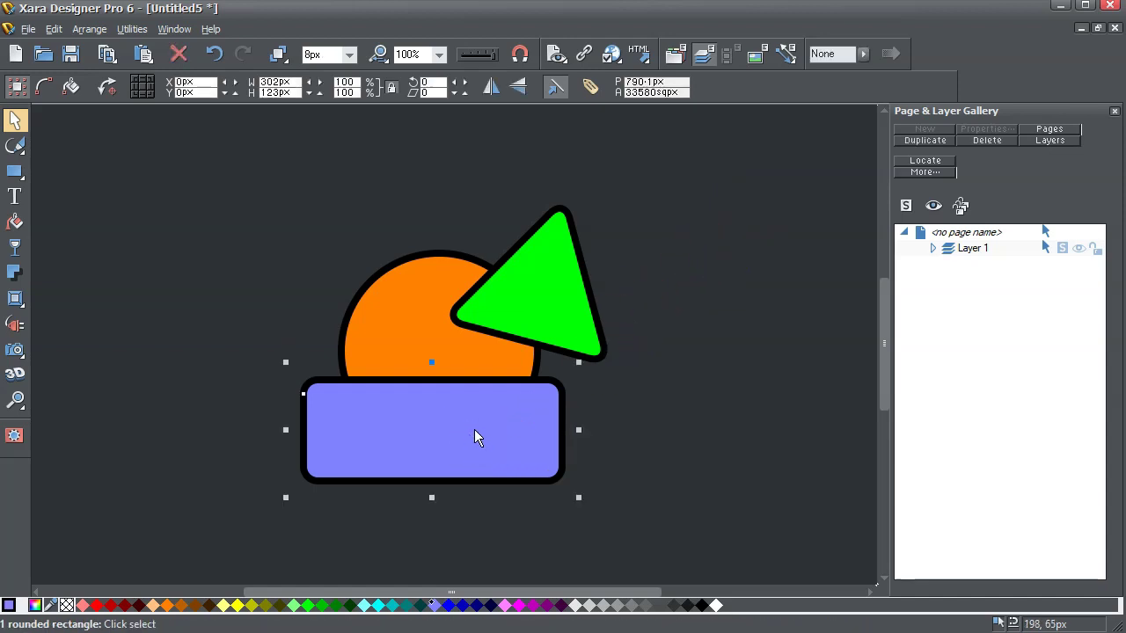
pyautogui.press('Delete')
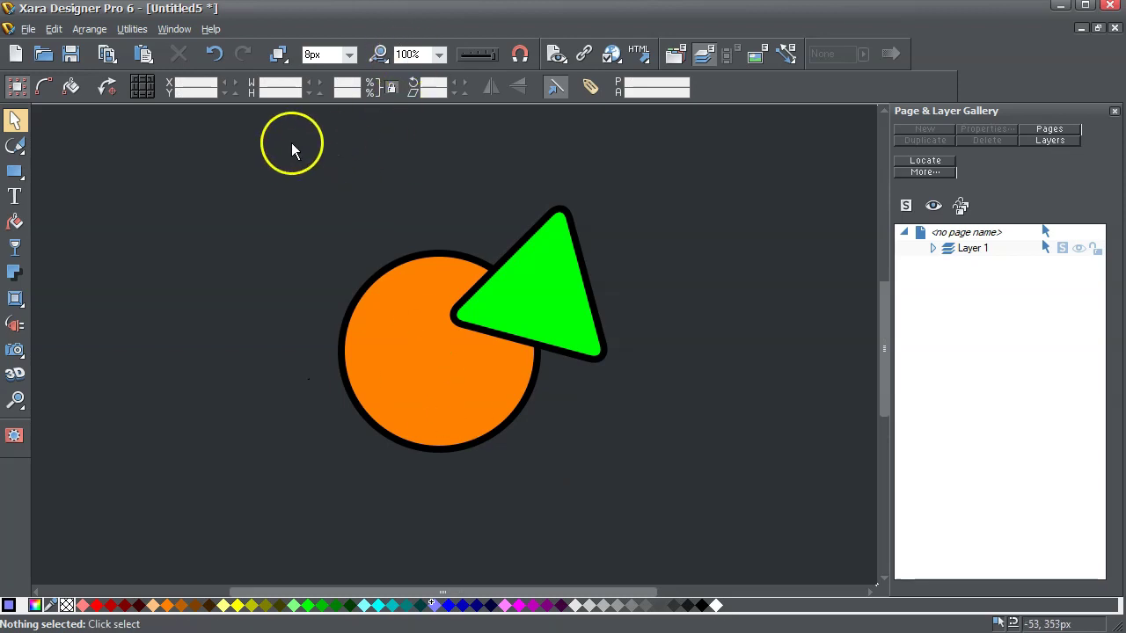
# Select the circle and triangle and export them as hd-3 in SVG format.
pyautogui.moveTo(291, 143); pyautogui.dragTo(749, 522)
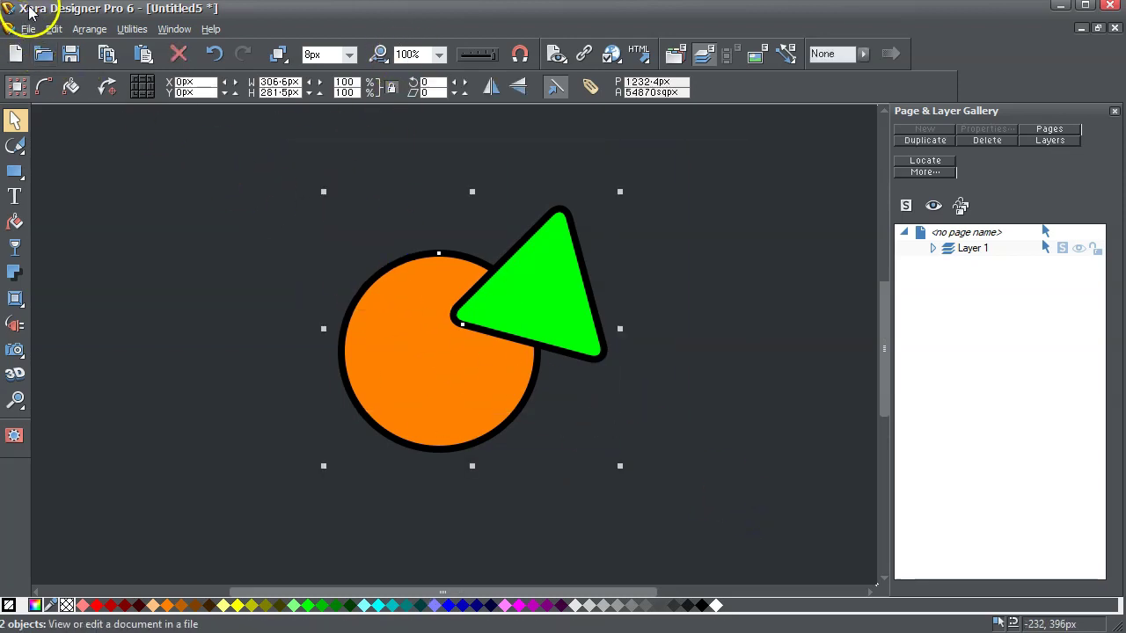
pyautogui.click(27, 30)
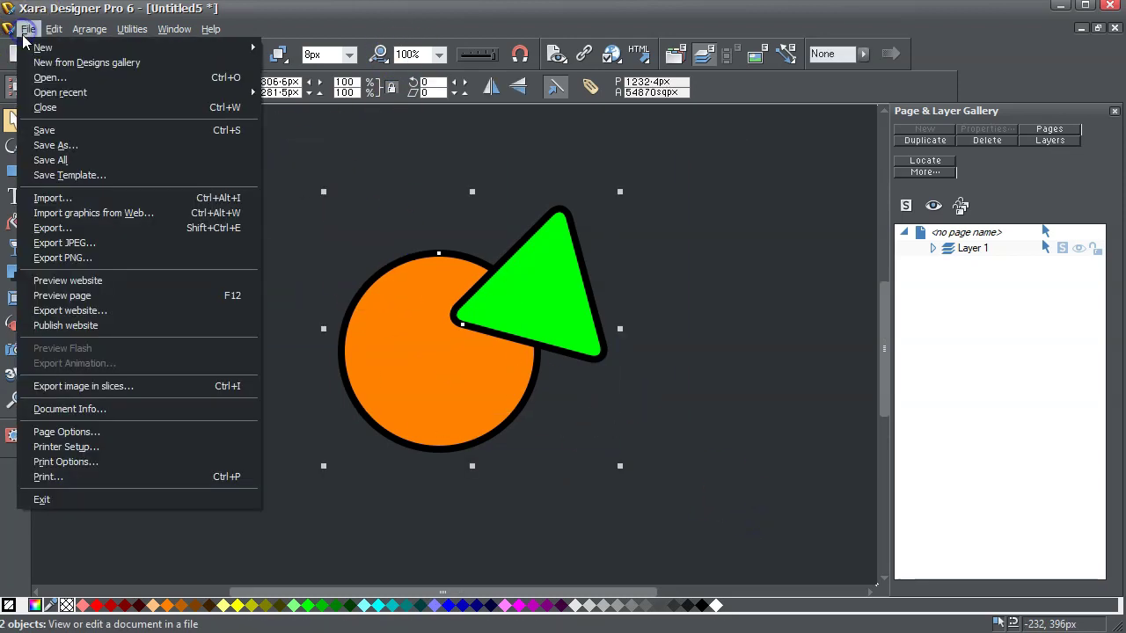
pyautogui.click(52, 226)
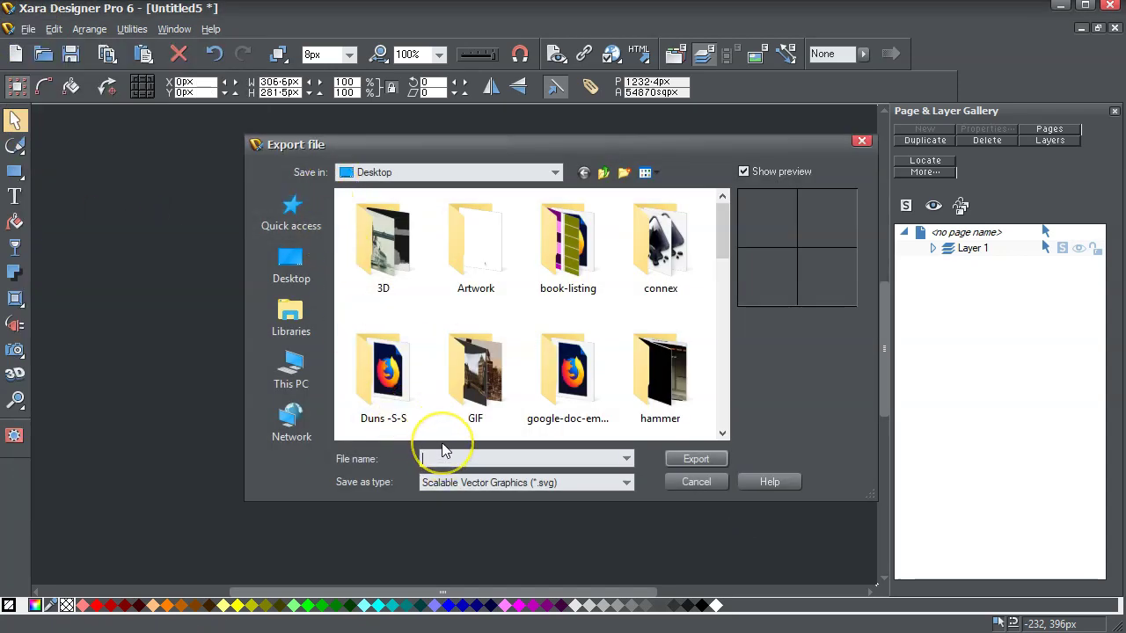
pyautogui.write('hd')
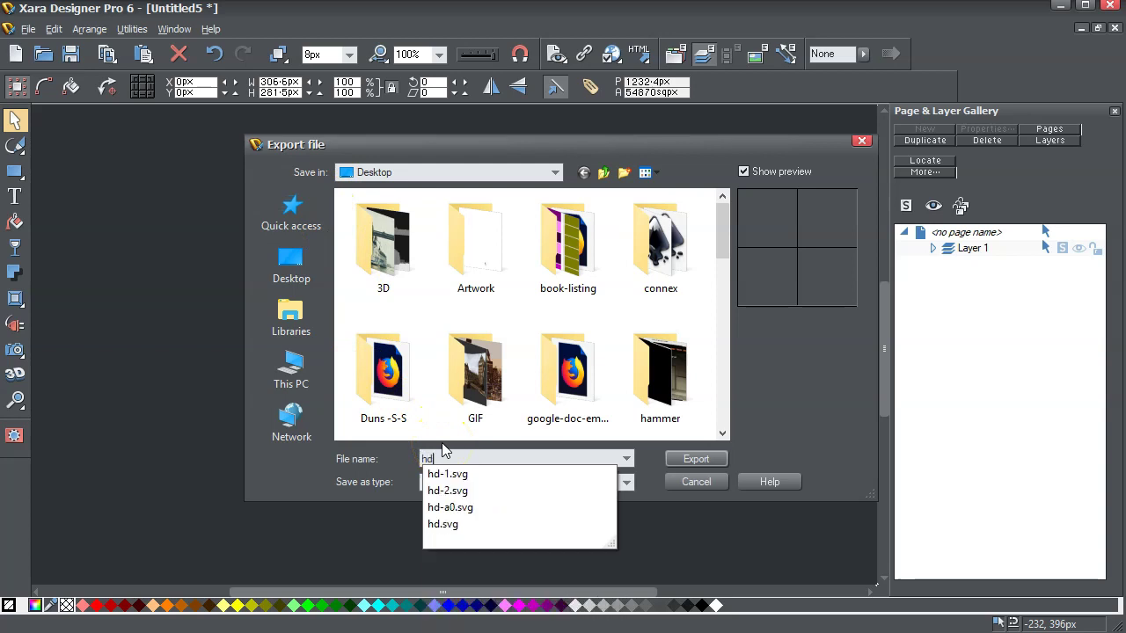
pyautogui.write('-3')
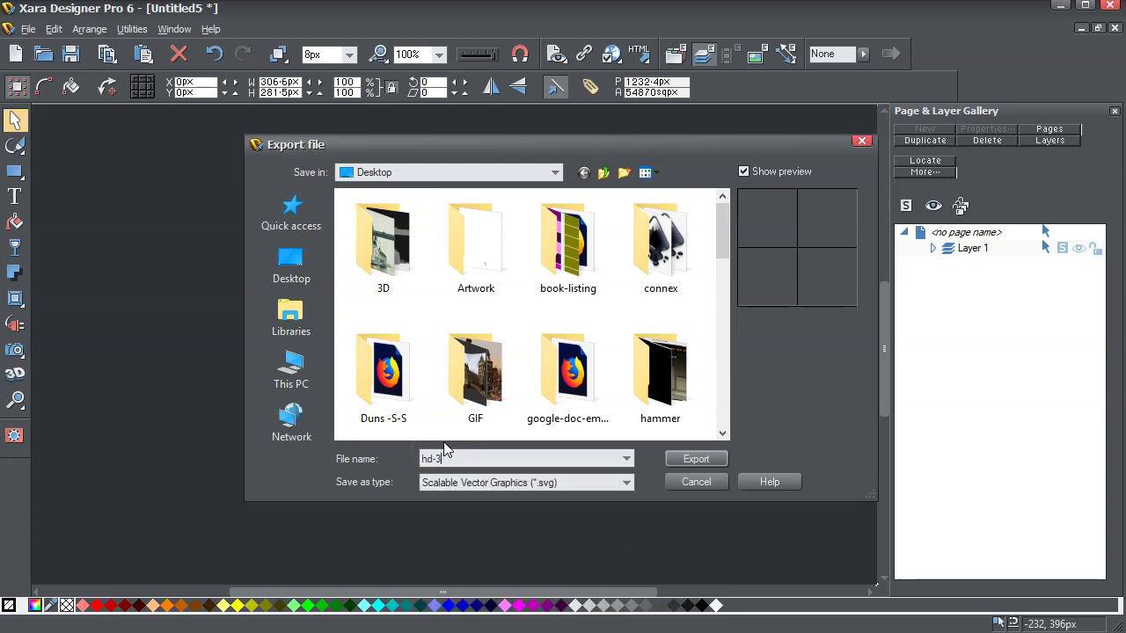
pyautogui.click(695, 459)
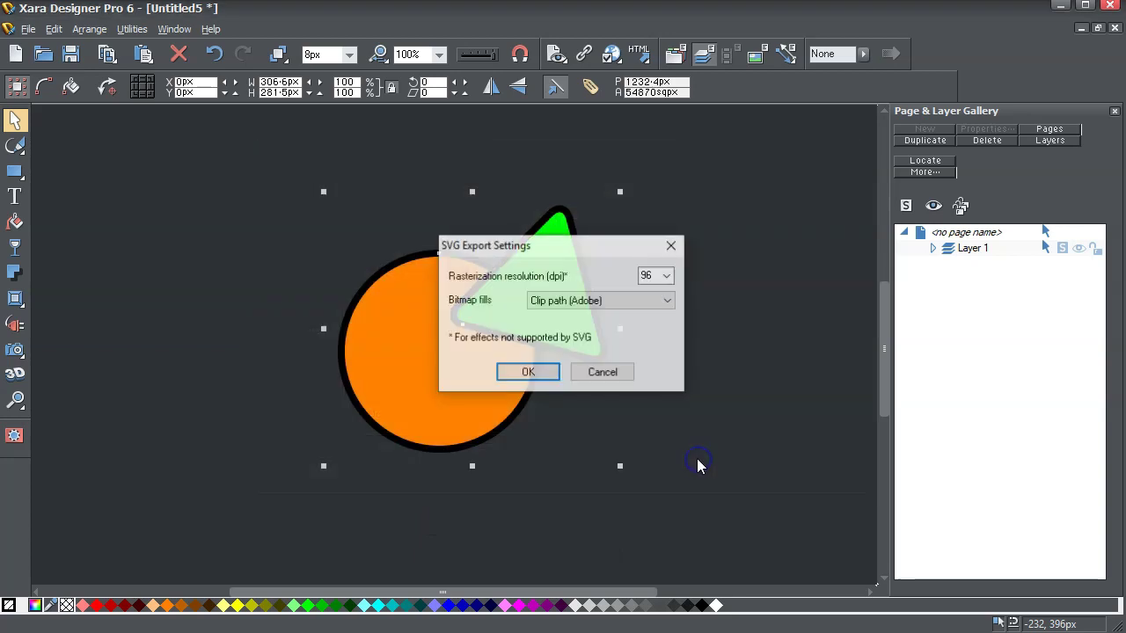
pyautogui.click(527, 372)
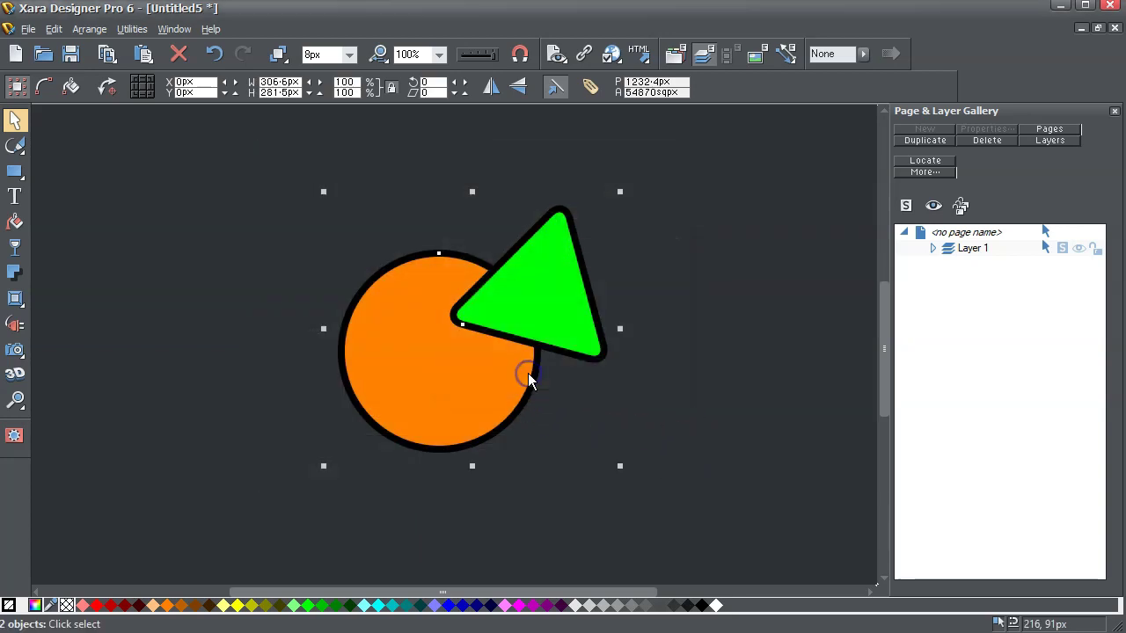
# Change the Everything search from hd-1.svg to hd-3.svg and bring up the result's context menu.
pyautogui.click(514, 384)
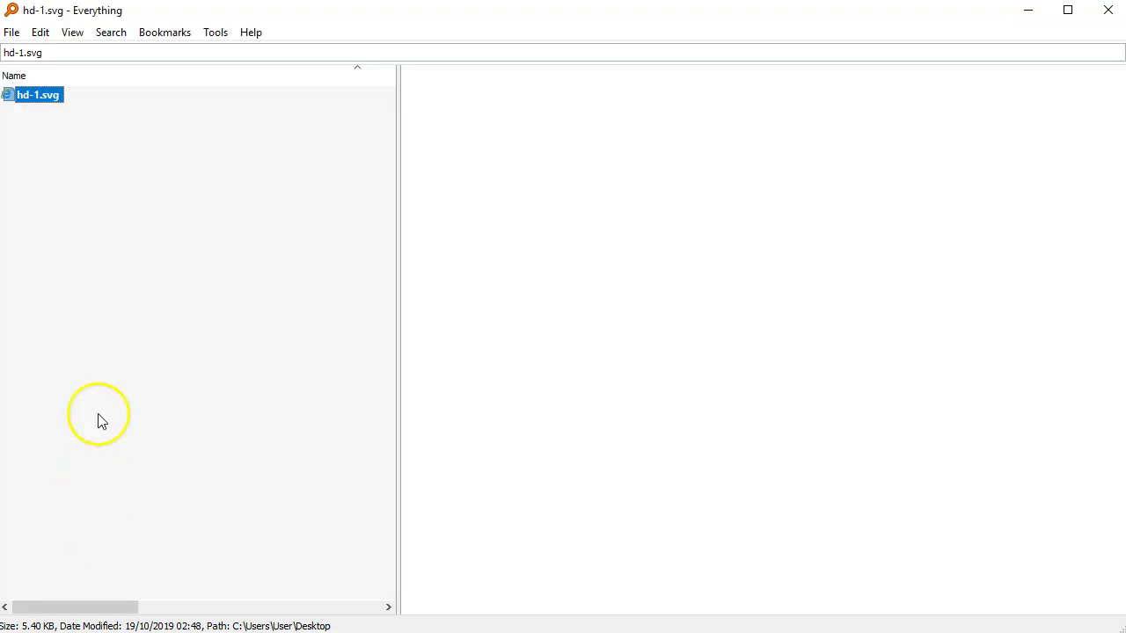
pyautogui.click(22, 54)
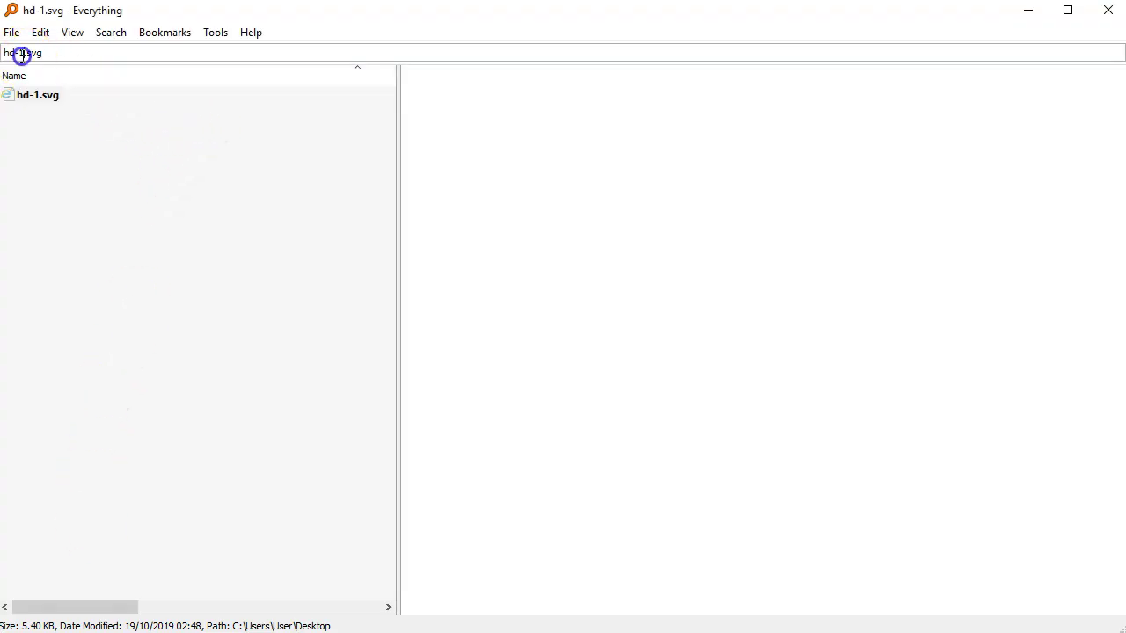
pyautogui.doubleClick(18, 52)
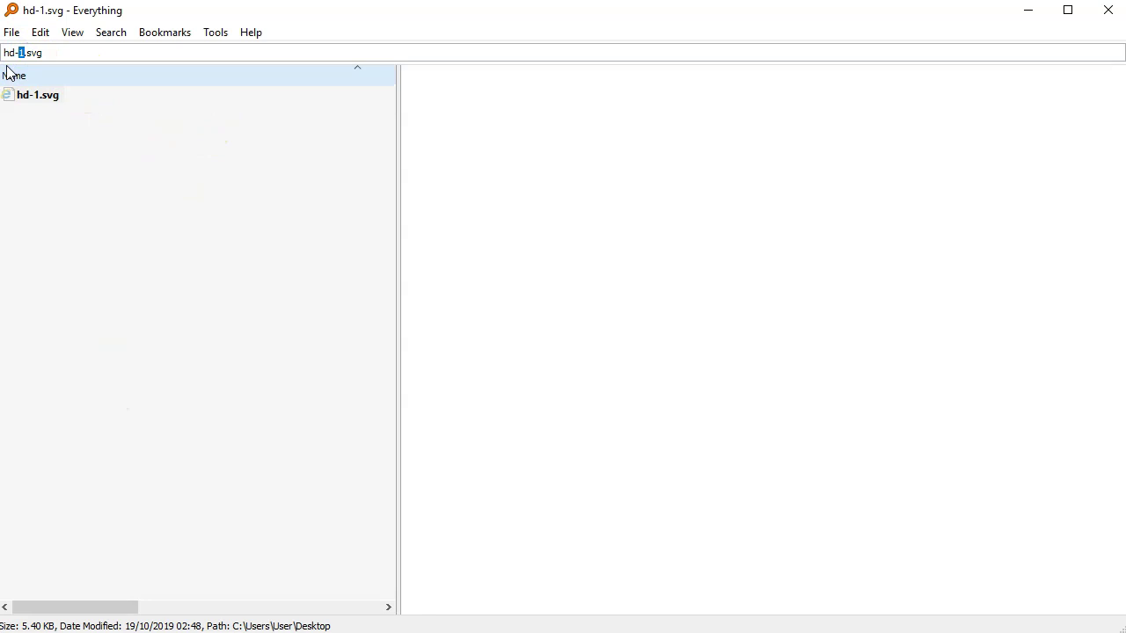
pyautogui.write('3')
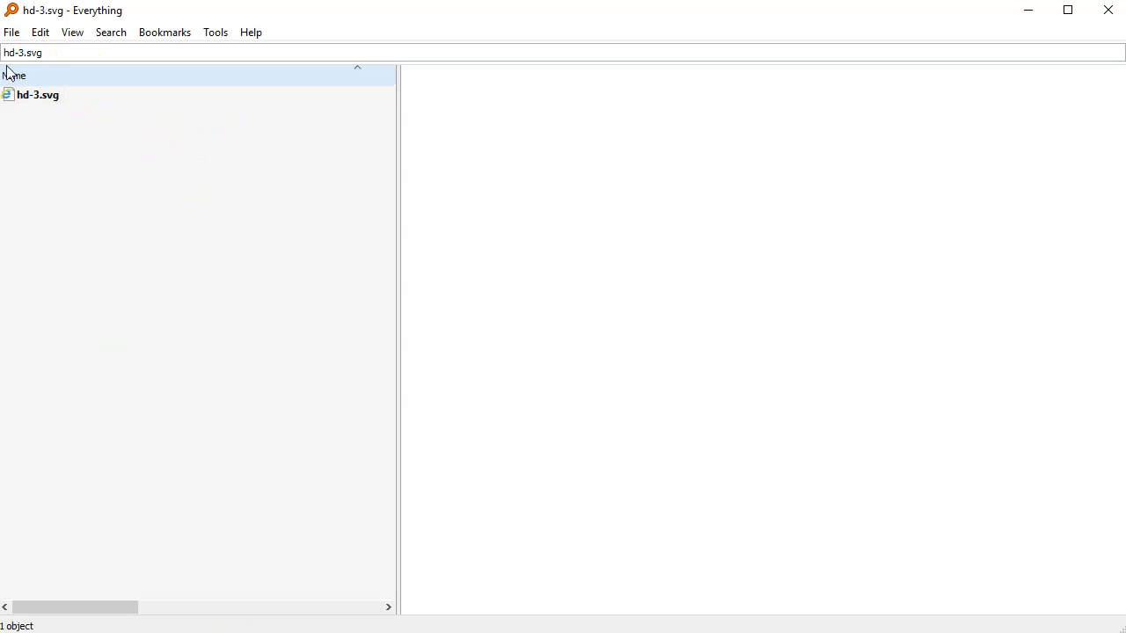
pyautogui.click(33, 97)
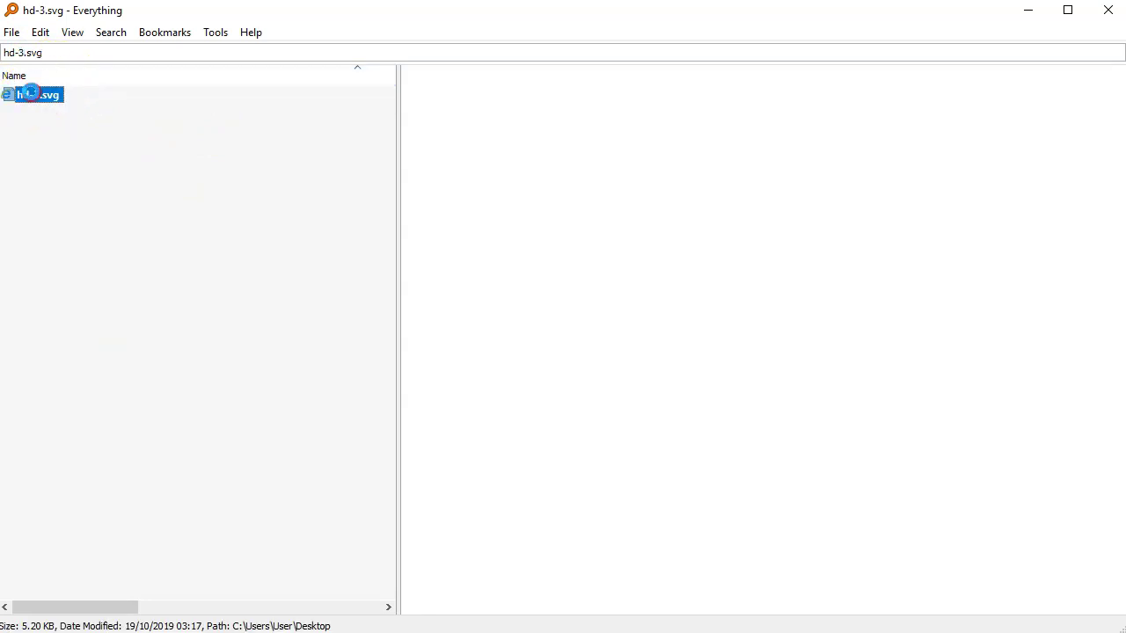
pyautogui.rightClick(31, 93)
# Open hd-3.svg in Inkscape, enlarge the window to inspect the tightly cropped page, then minimize it.
pyautogui.click(60, 104)
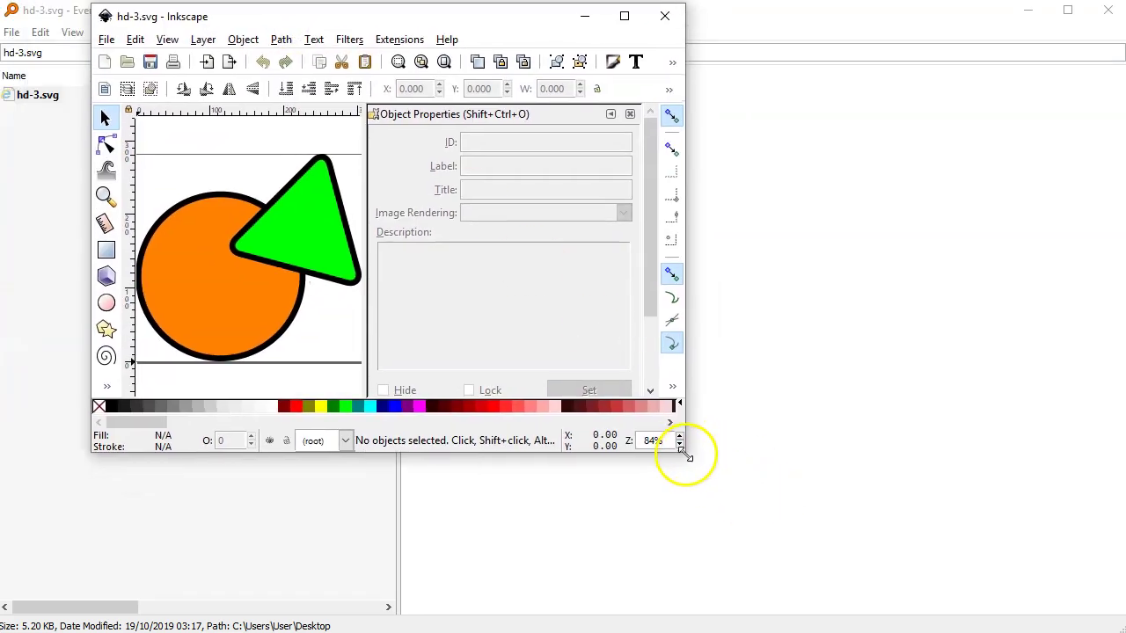
pyautogui.moveTo(683, 452)
pyautogui.mouseDown()
pyautogui.moveTo(994, 605)
pyautogui.moveTo(1031, 610)
pyautogui.mouseUp()
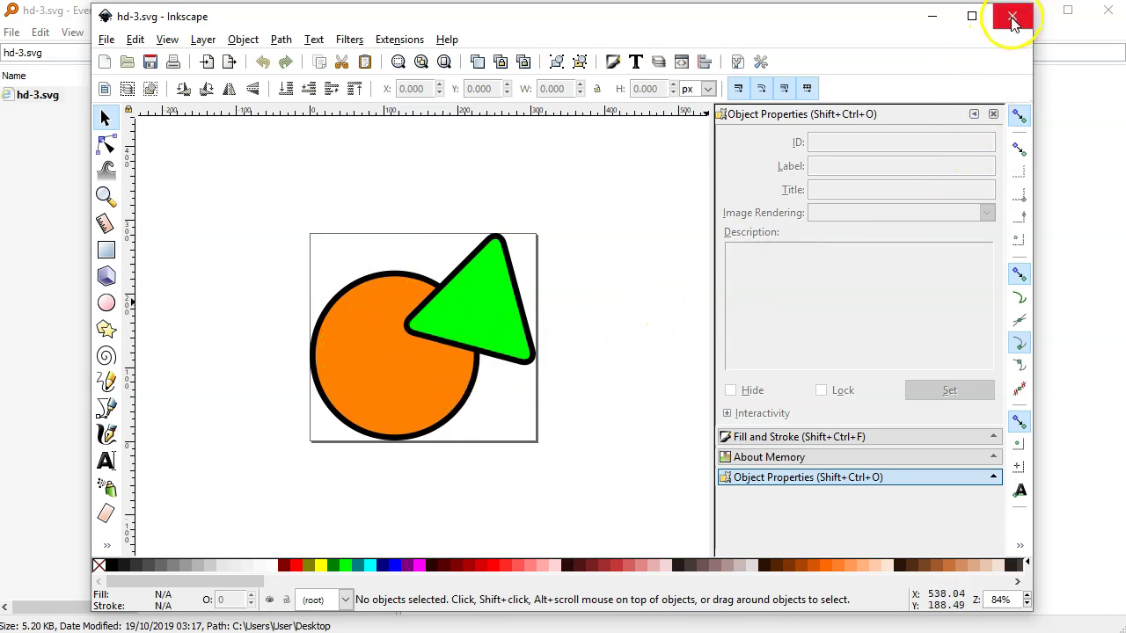
pyautogui.click(932, 17)
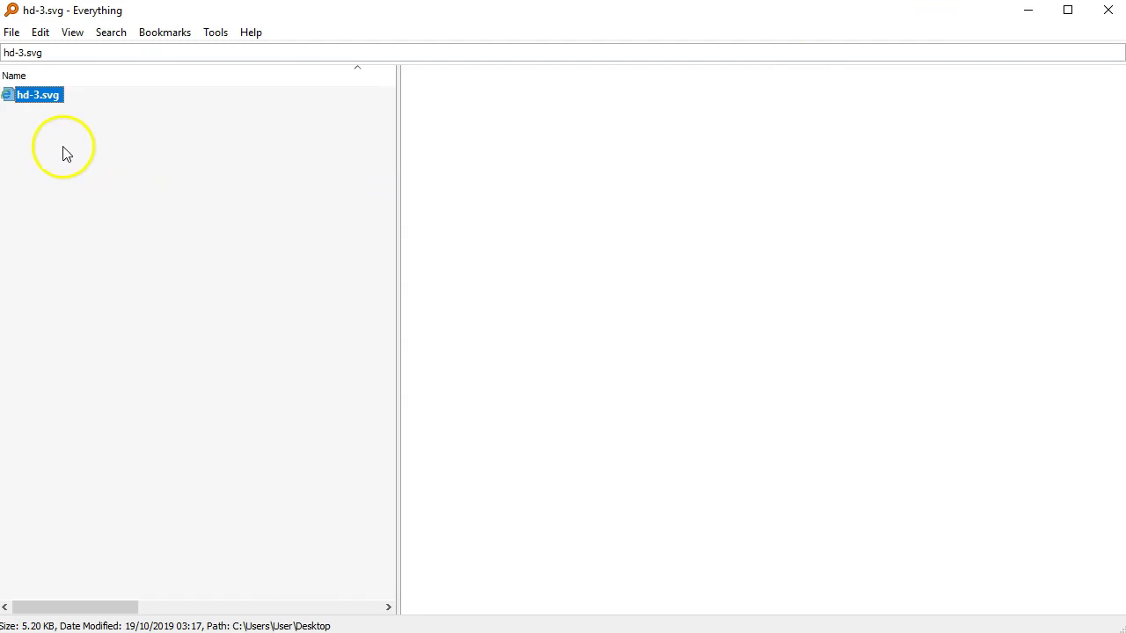
# Open hd-3.svg with Firefox and enlarge the window to show just the circle and triangle.
pyautogui.rightClick(45, 103)
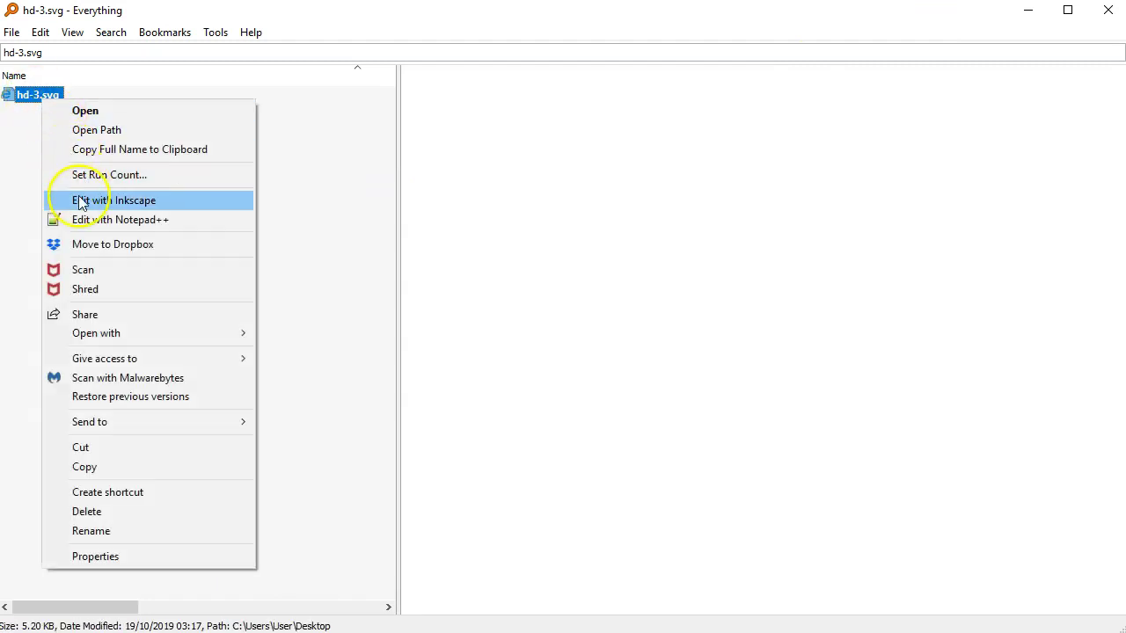
pyautogui.moveTo(166, 335)
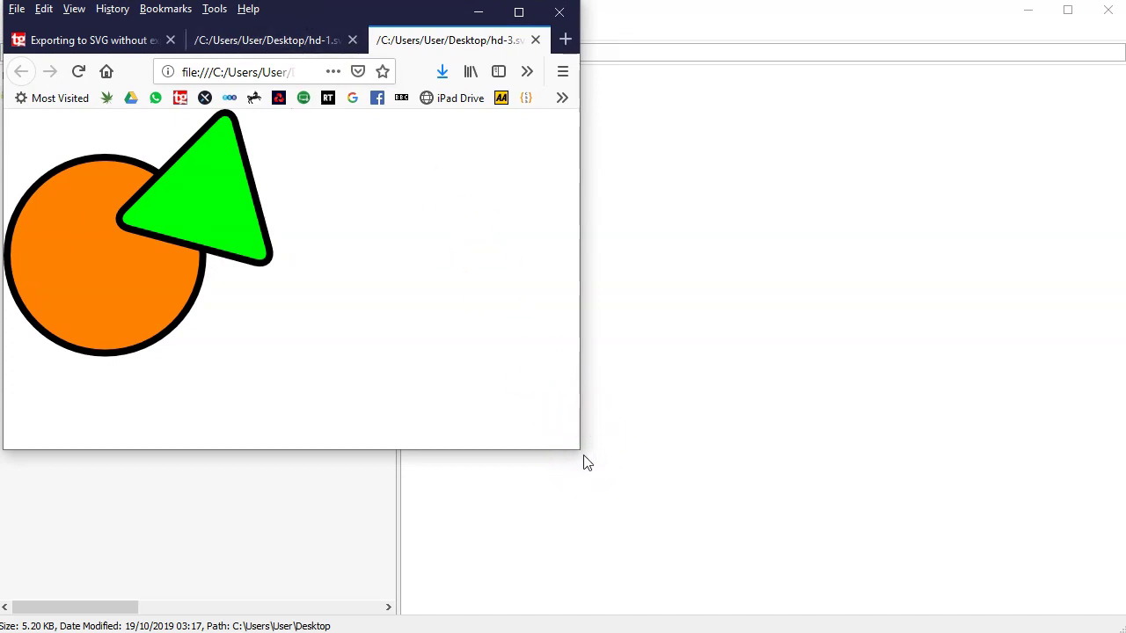
pyautogui.moveTo(580, 451); pyautogui.dragTo(1112, 628)
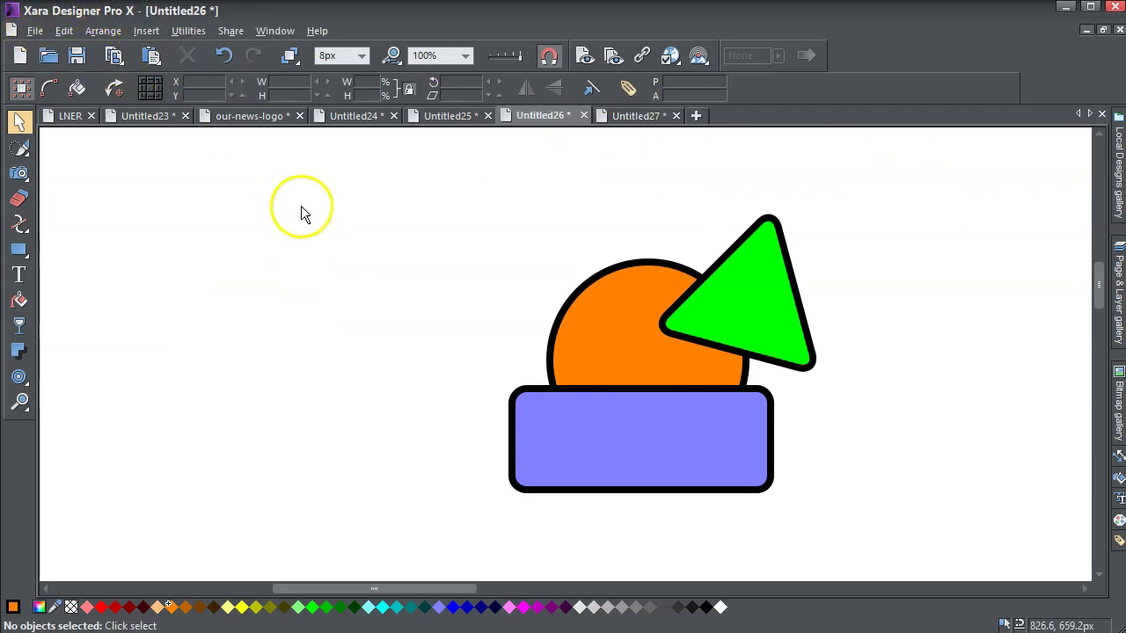
# Check the version in Help > About and review Utilities > Options without changing anything.
pyautogui.click(316, 30)
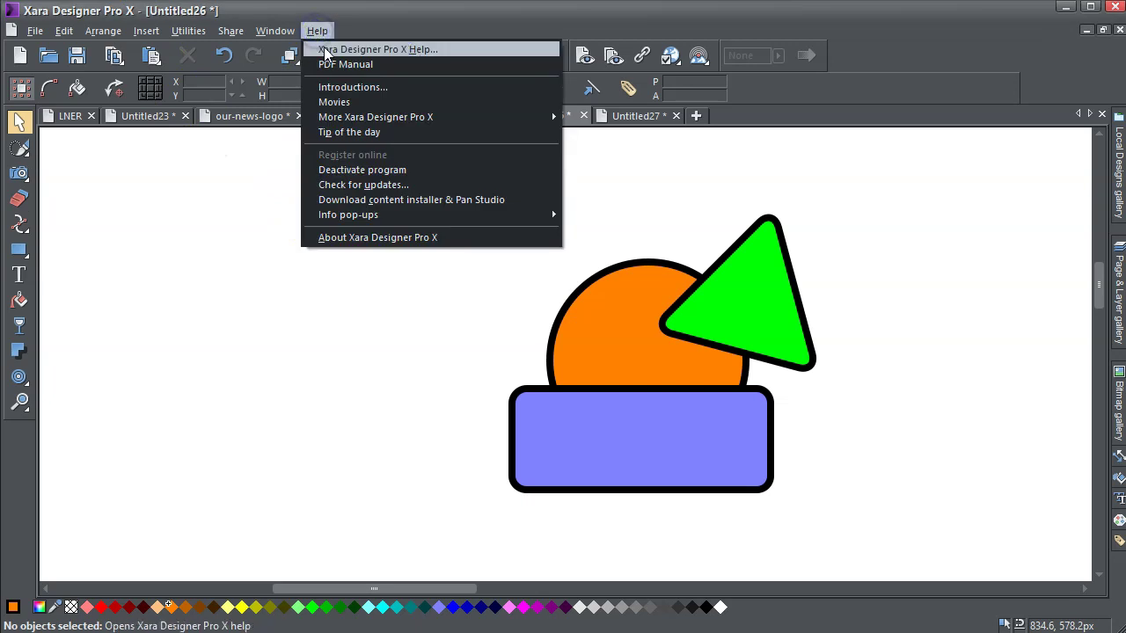
pyautogui.click(376, 237)
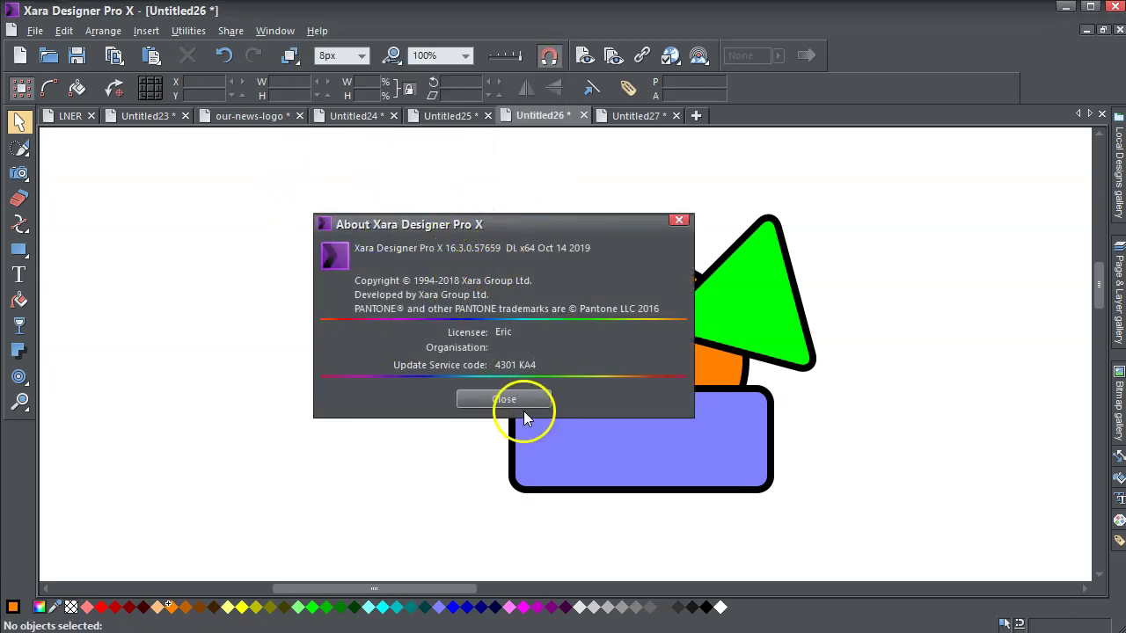
pyautogui.click(520, 400)
pyautogui.click(465, 341)
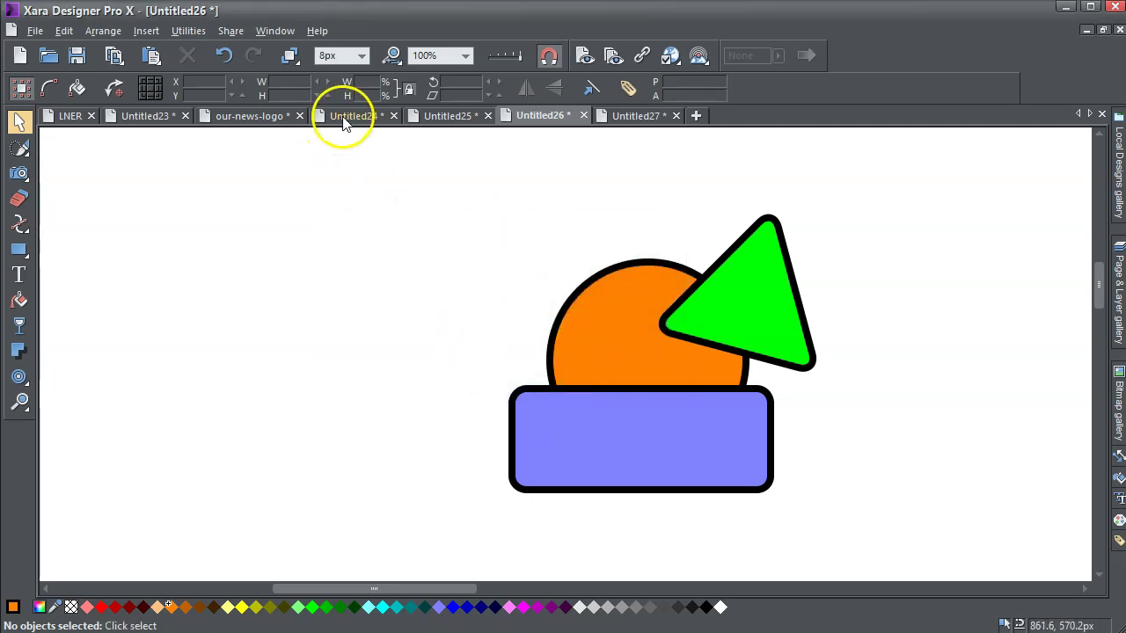
pyautogui.click(196, 35)
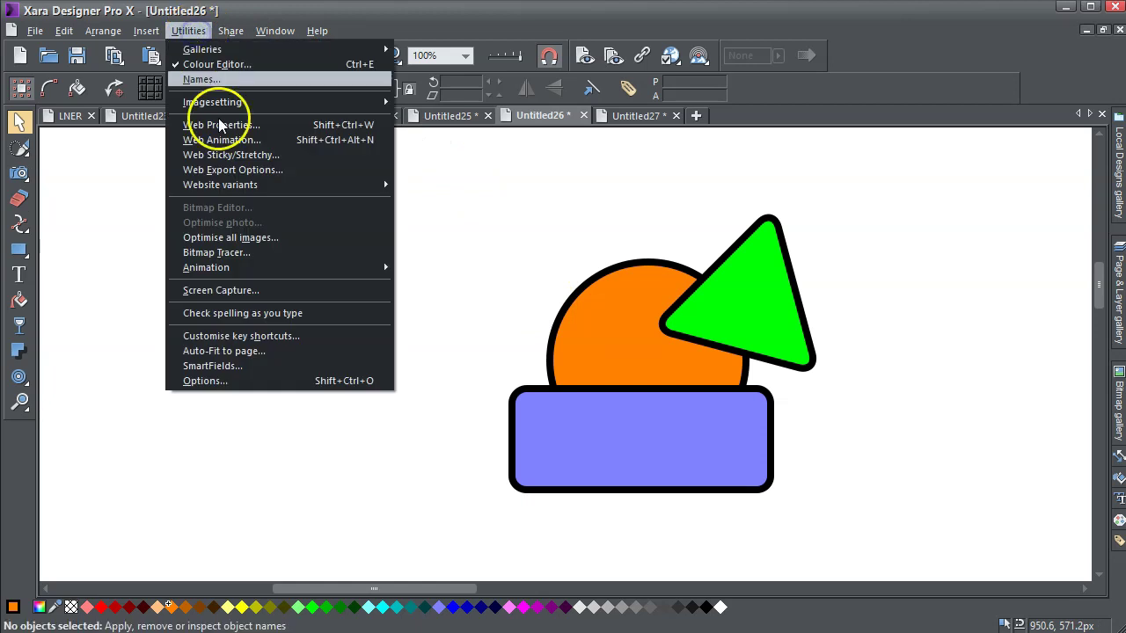
pyautogui.click(234, 381)
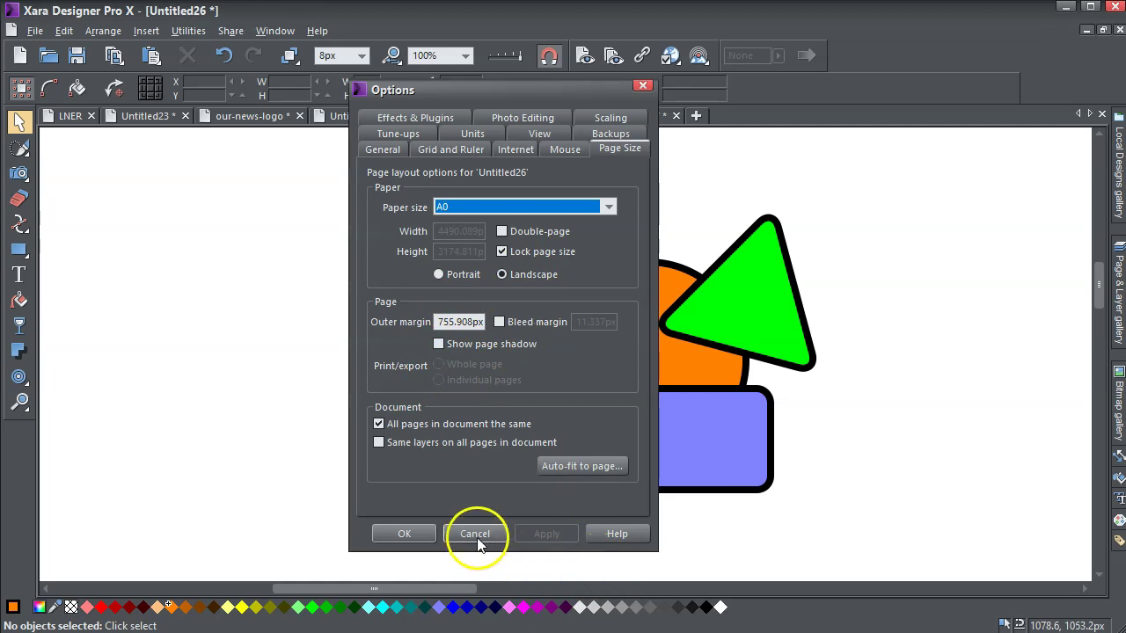
pyautogui.click(402, 533)
# Zoom out to the whole page, return to 100%, and select the orange circle.
pyautogui.moveTo(400, 58)
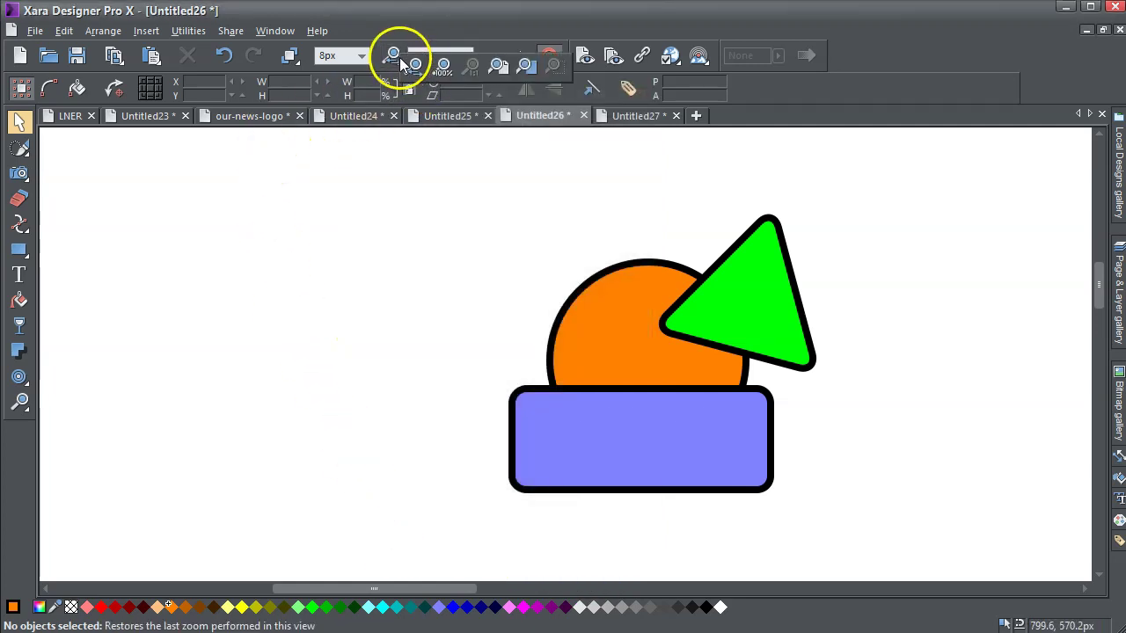
pyautogui.click(498, 66)
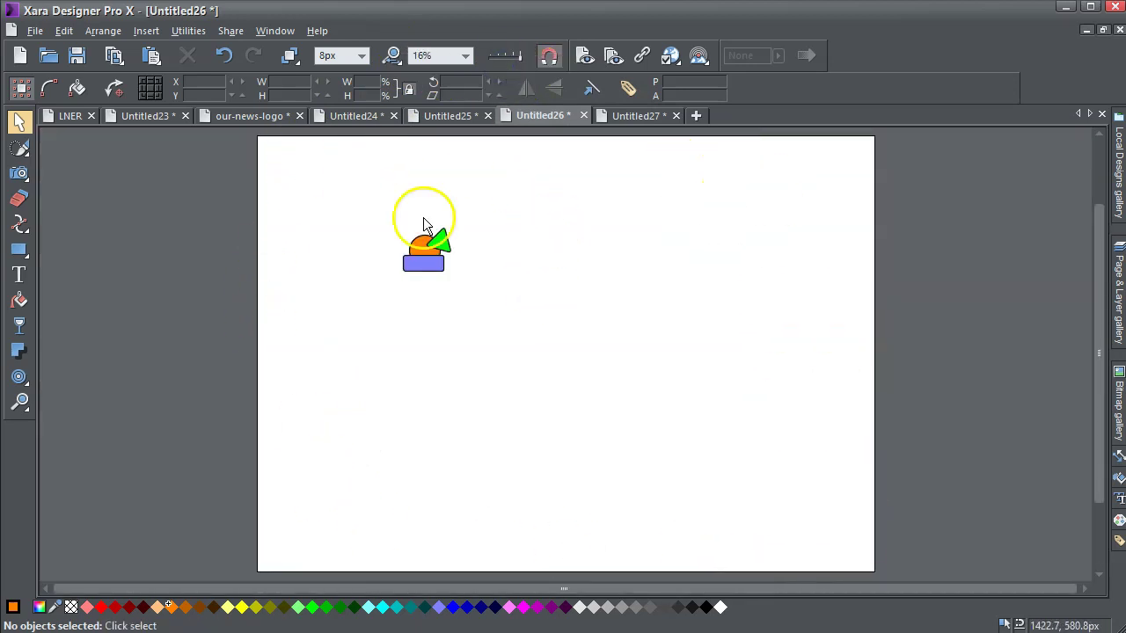
pyautogui.click(393, 55)
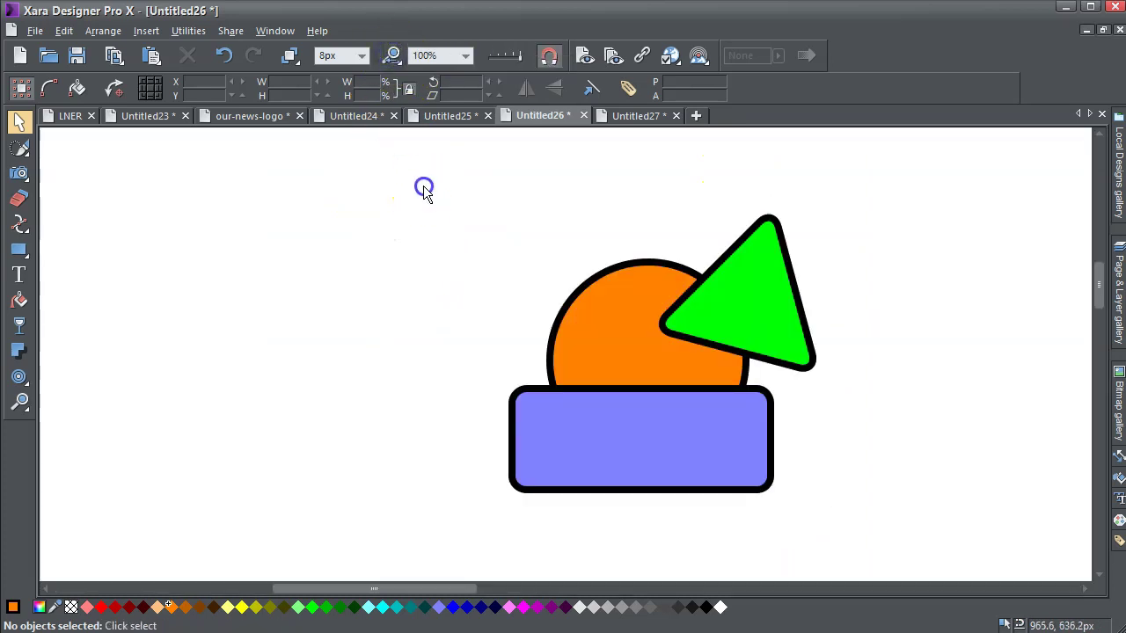
pyautogui.click(624, 342)
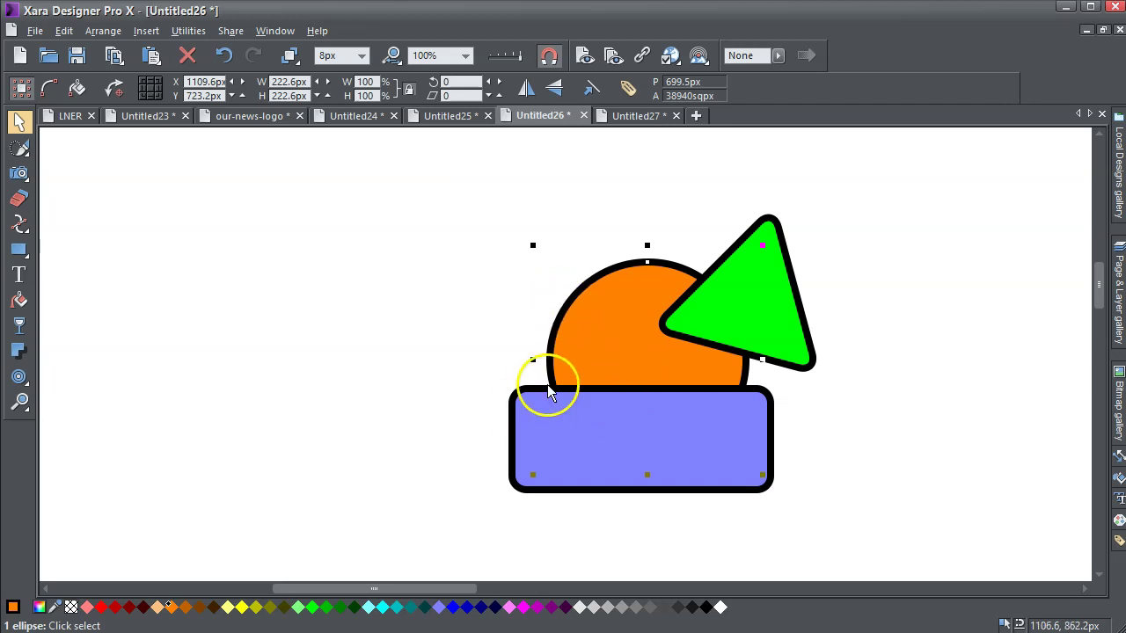
# Export the circle as the SVG file hd-4 with 'Export selected objects only' chosen.
pyautogui.click(34, 29)
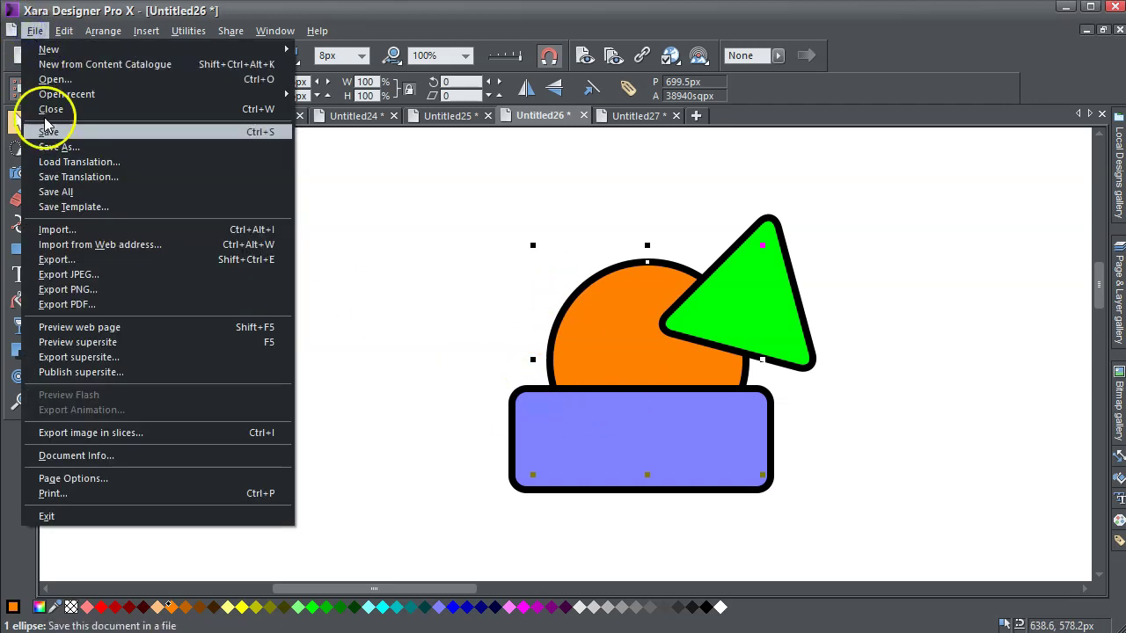
pyautogui.click(58, 259)
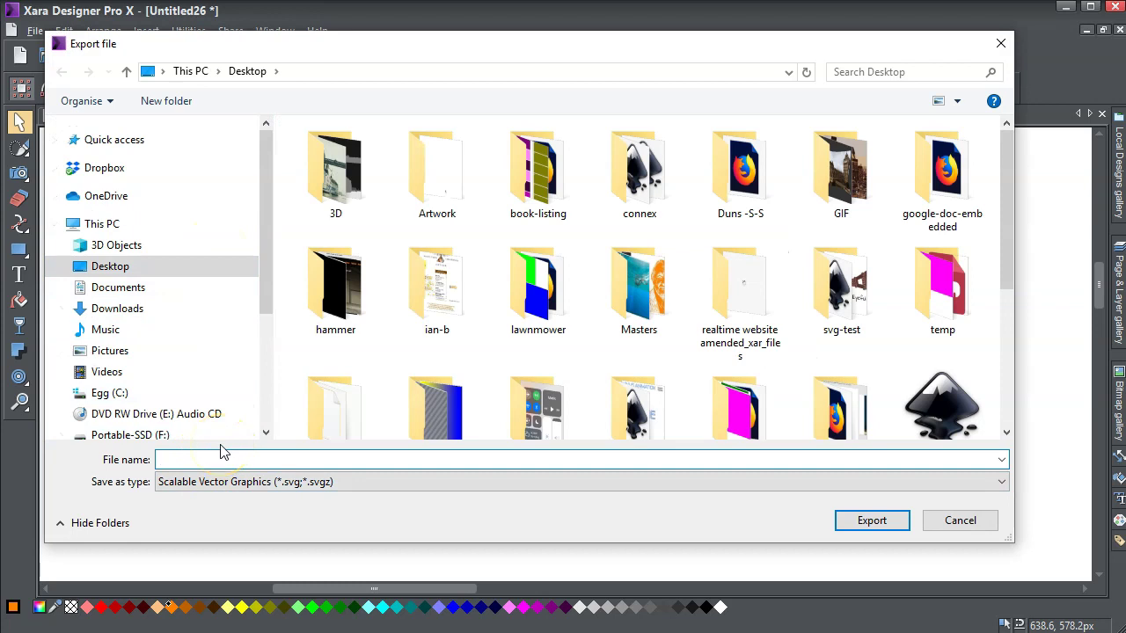
pyautogui.write('hd')
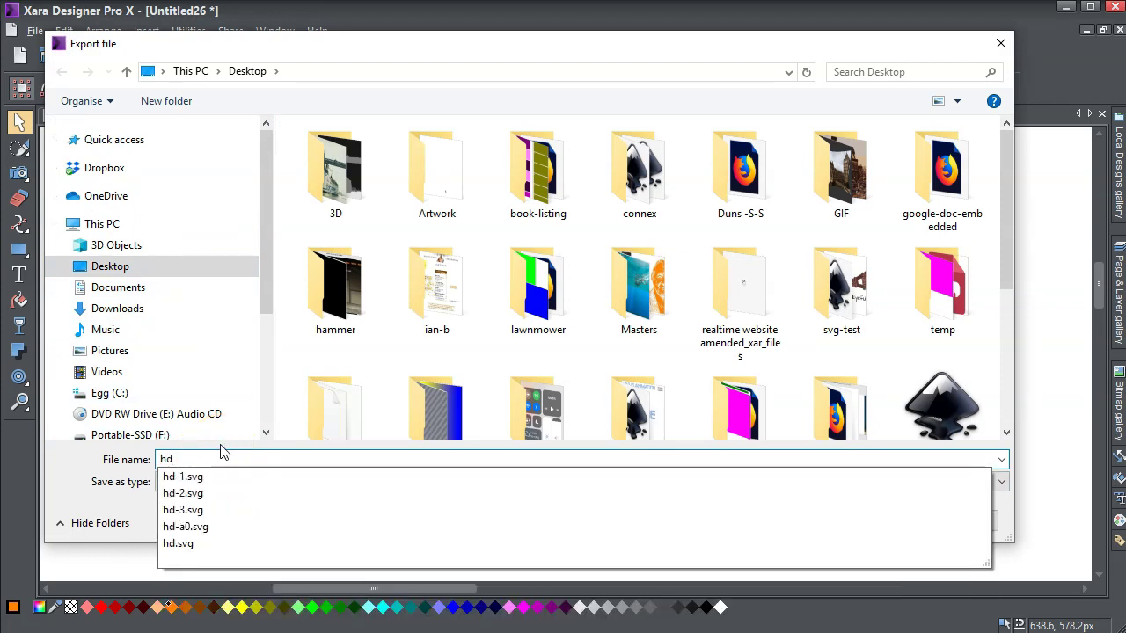
pyautogui.write('-')
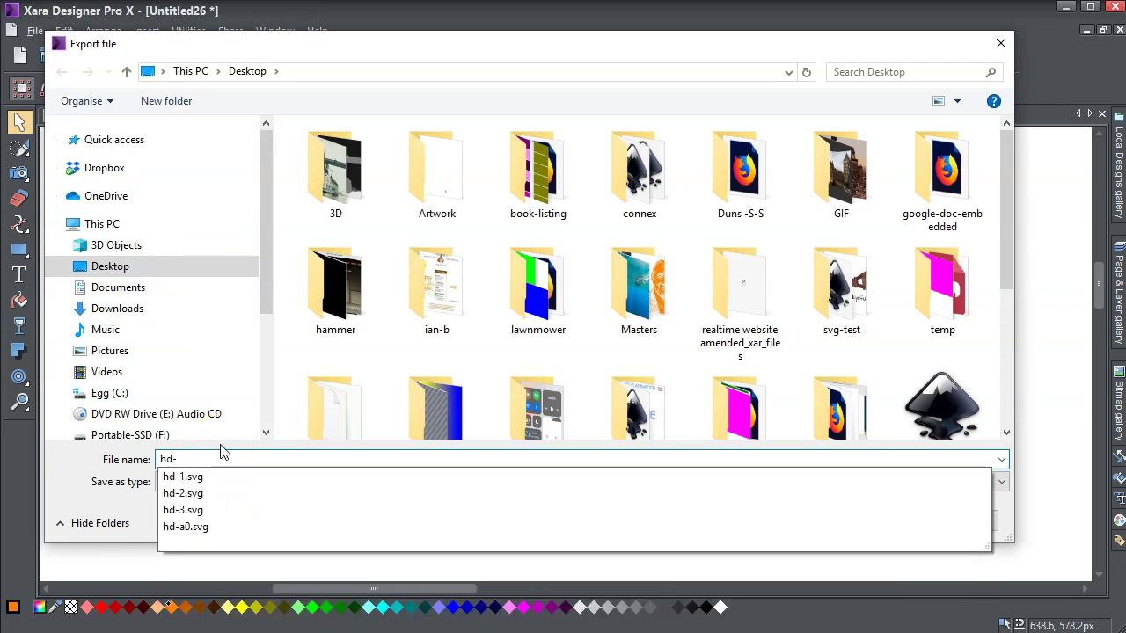
pyautogui.write('4')
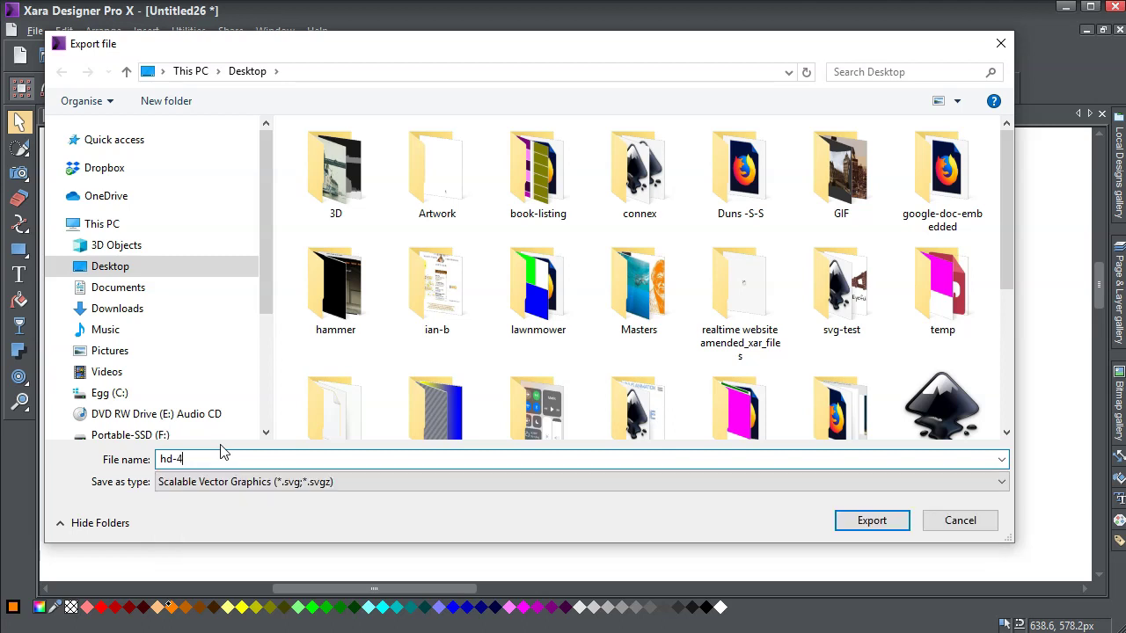
pyautogui.click(871, 521)
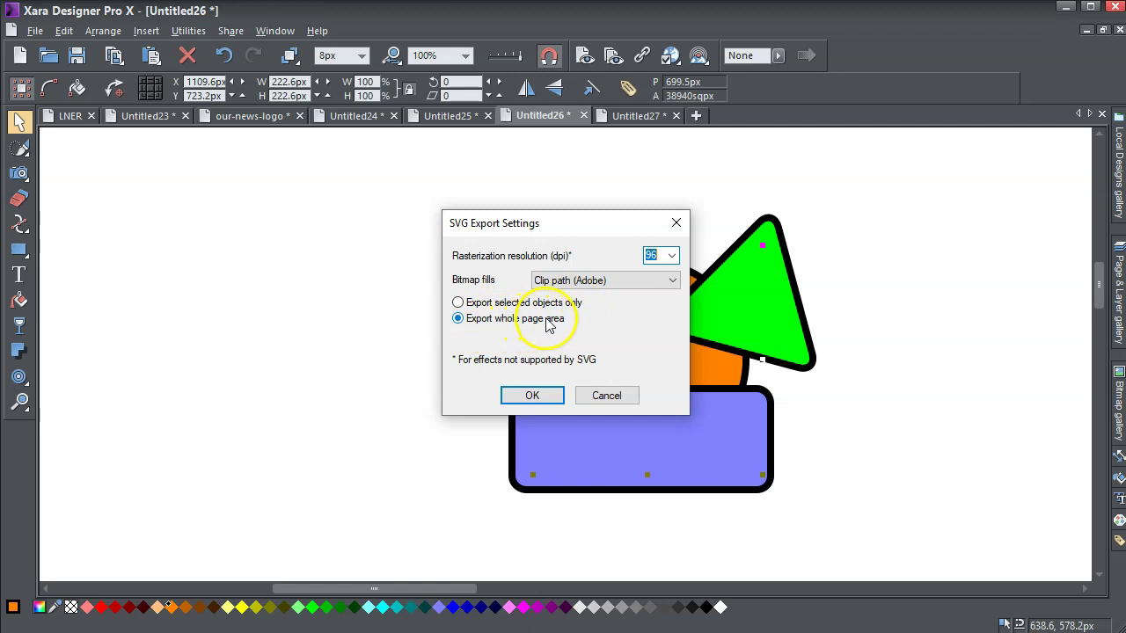
pyautogui.click(458, 302)
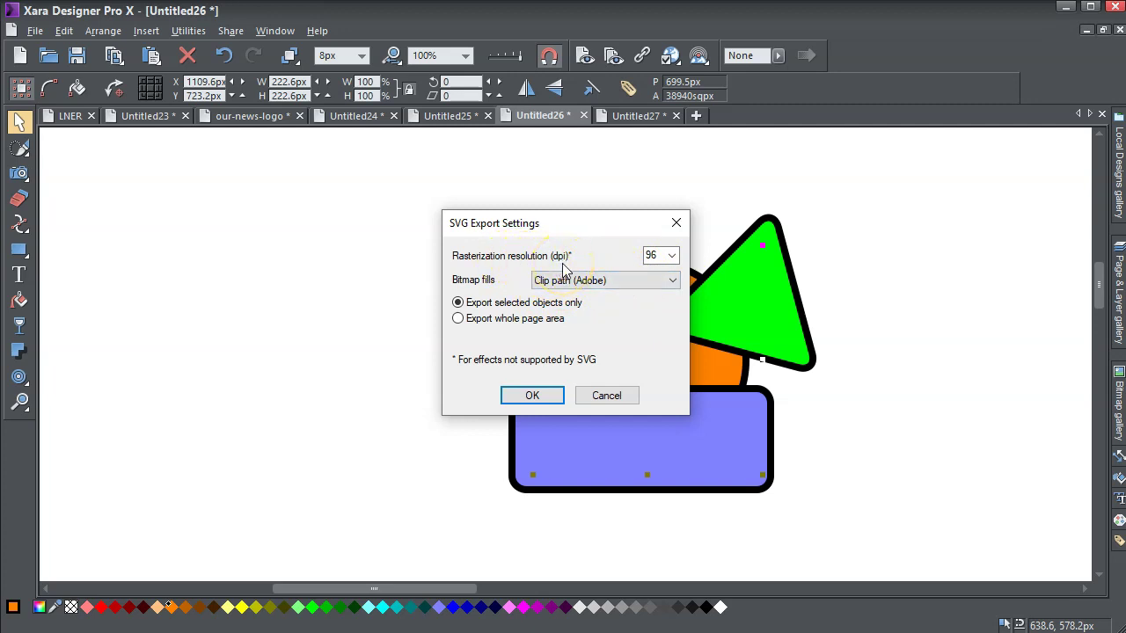
pyautogui.click(532, 397)
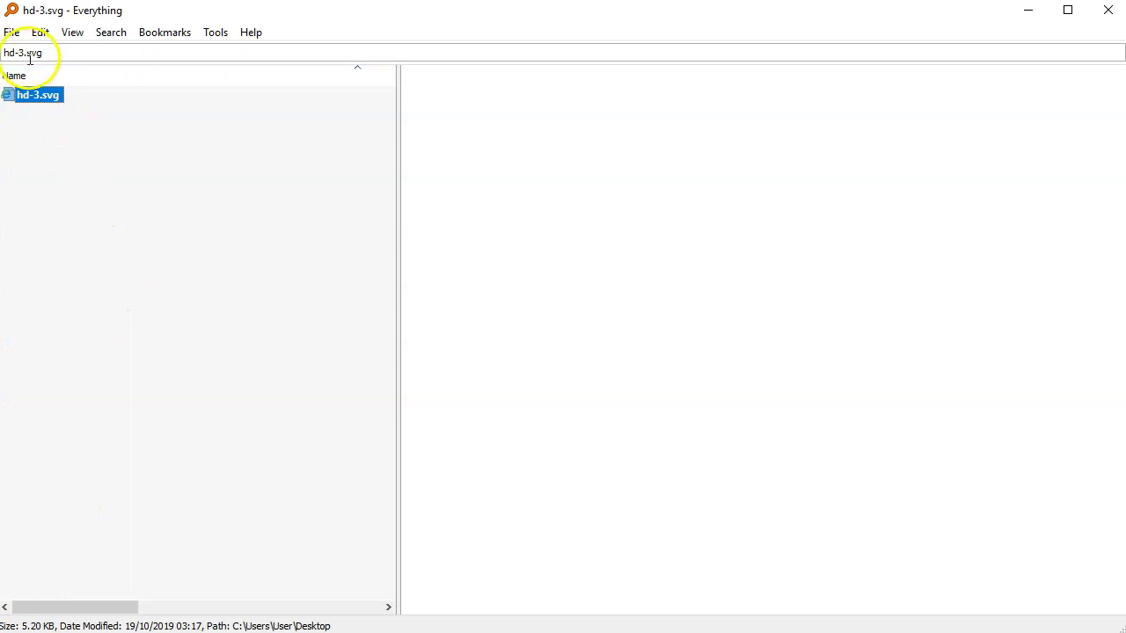
# Search Everything for hd-4.svg, view it enlarged in Inkscape, then close Inkscape.
pyautogui.click(22, 54)
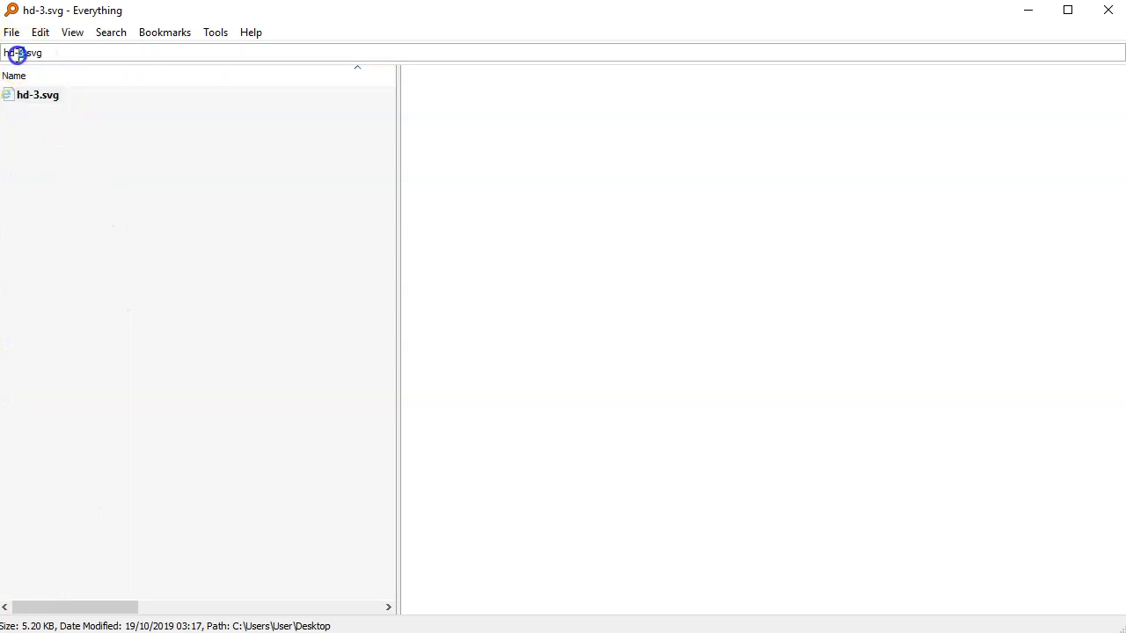
pyautogui.write('4')
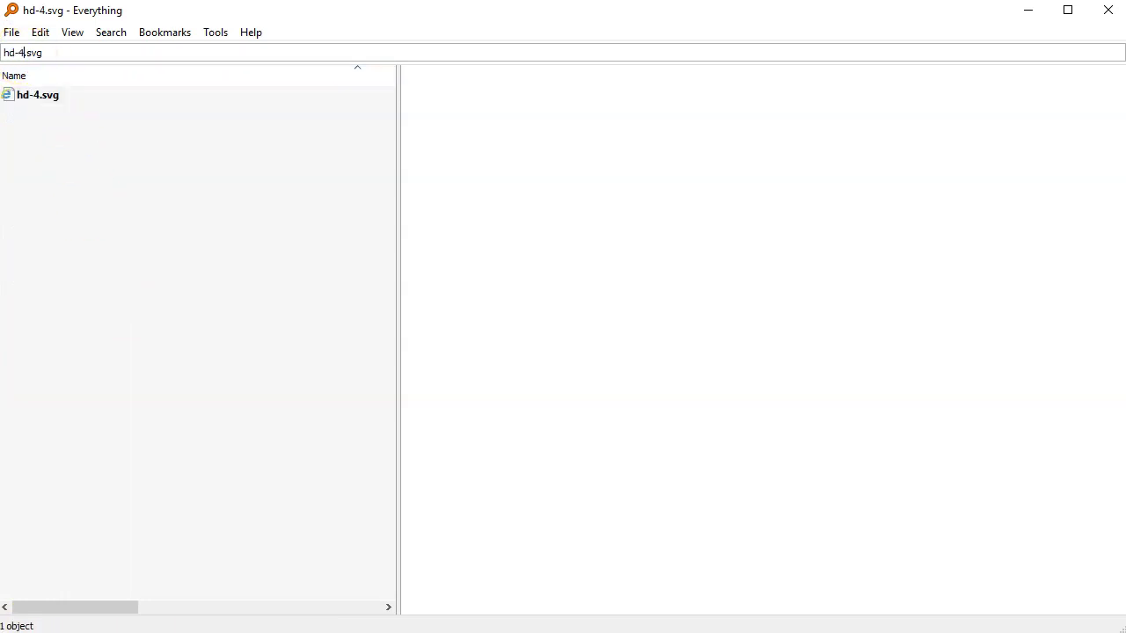
pyautogui.click(40, 98)
pyautogui.rightClick(39, 99)
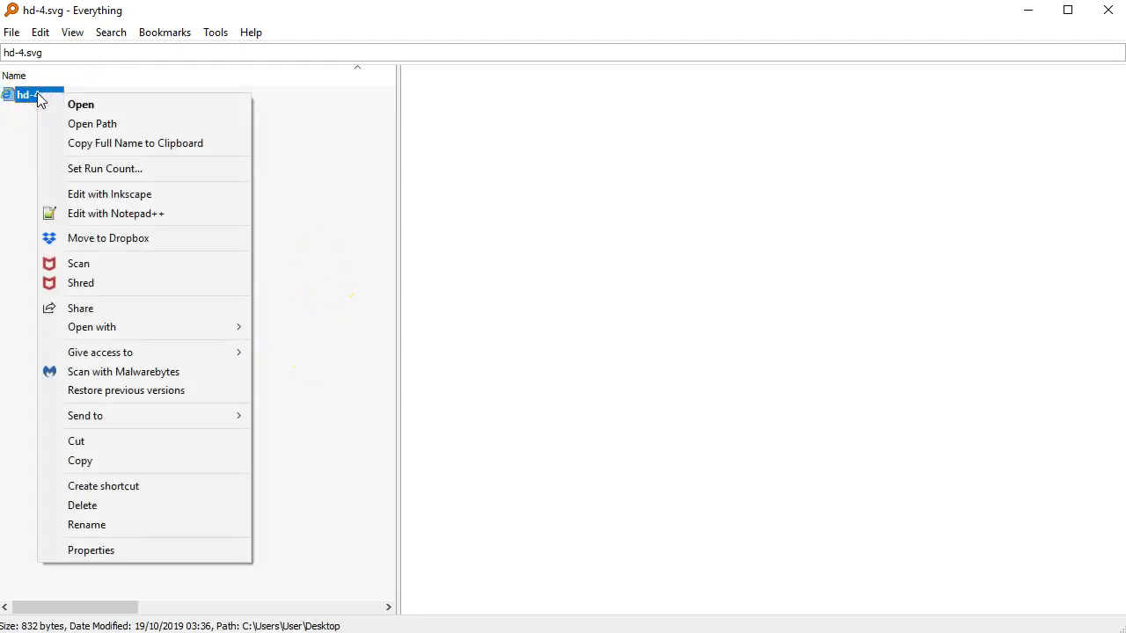
pyautogui.click(75, 105)
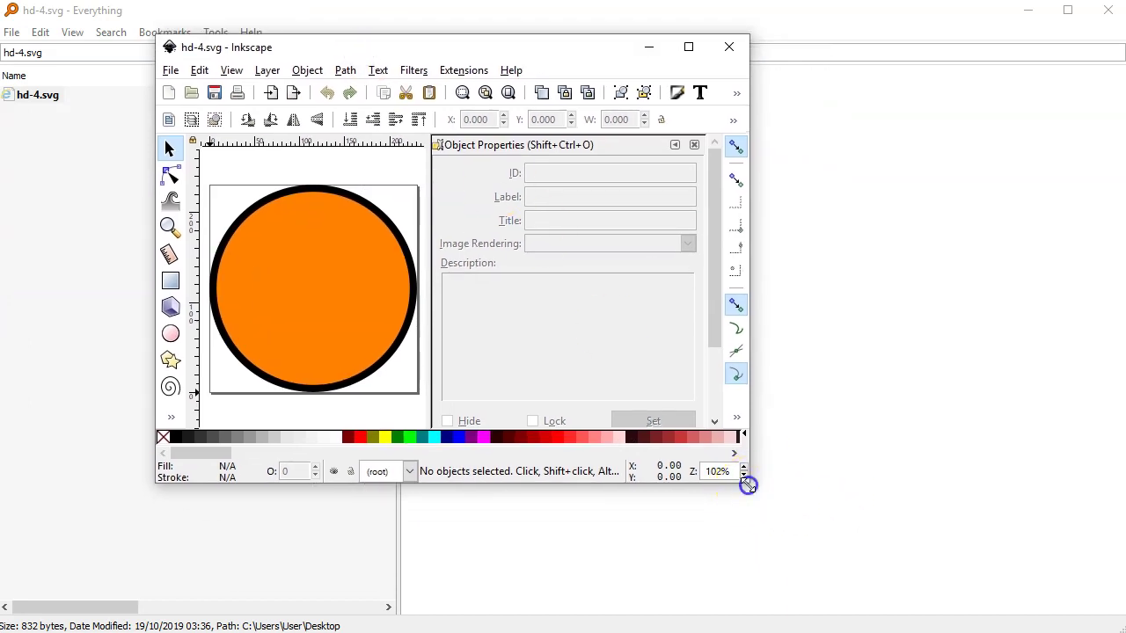
pyautogui.moveTo(747, 483); pyautogui.dragTo(992, 568)
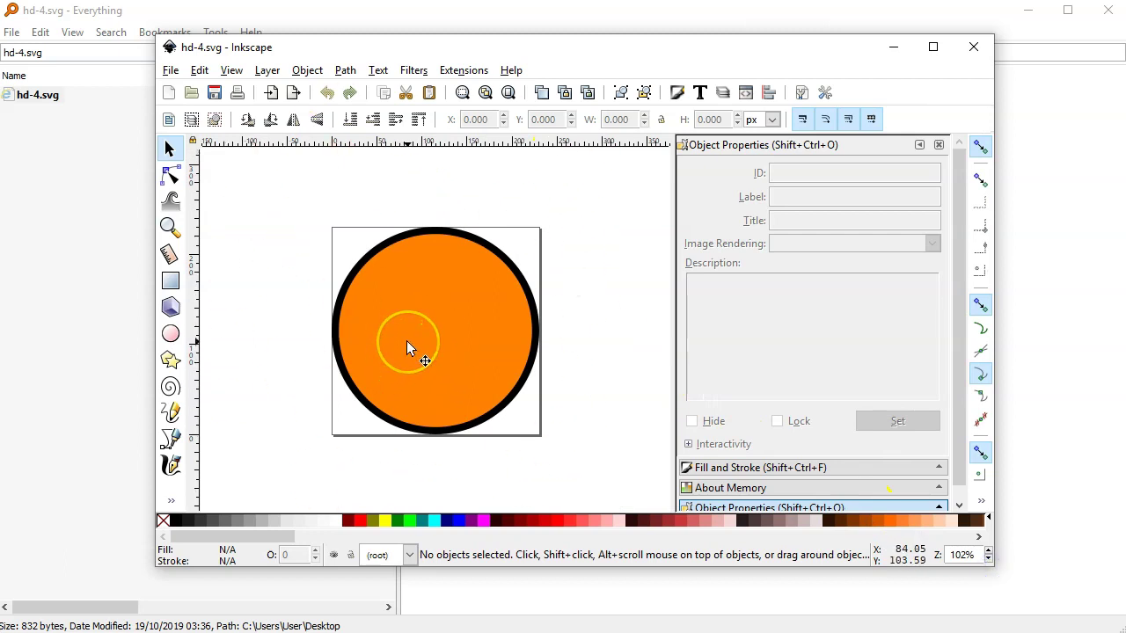
pyautogui.click(973, 48)
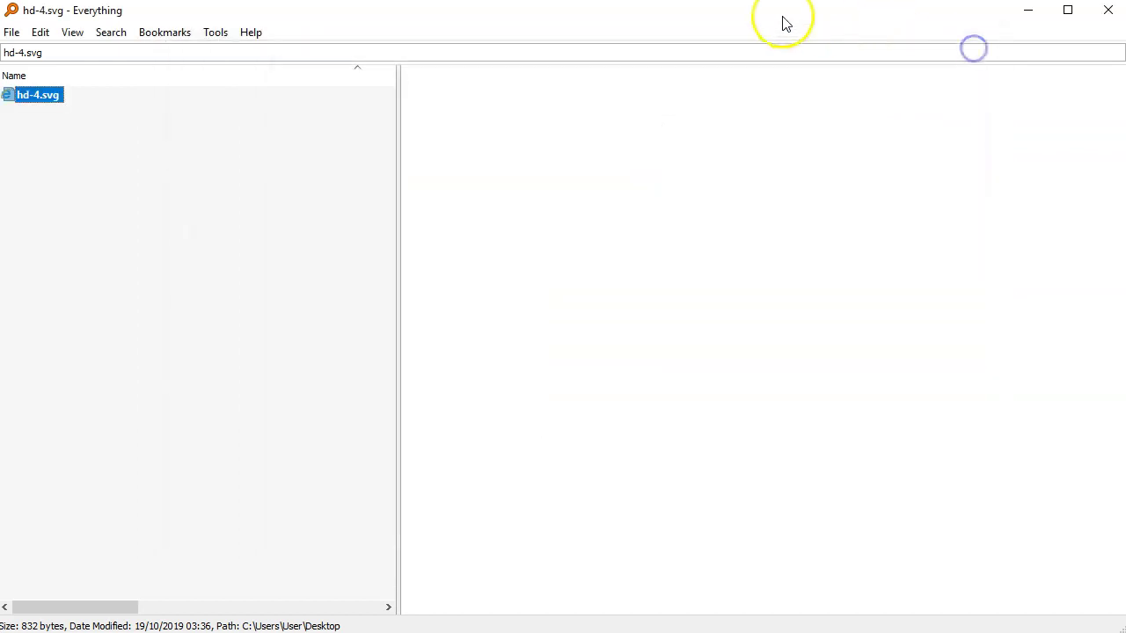
# Open hd-4.svg with Firefox to view the lone orange circle in a new tab.
pyautogui.rightClick(37, 95)
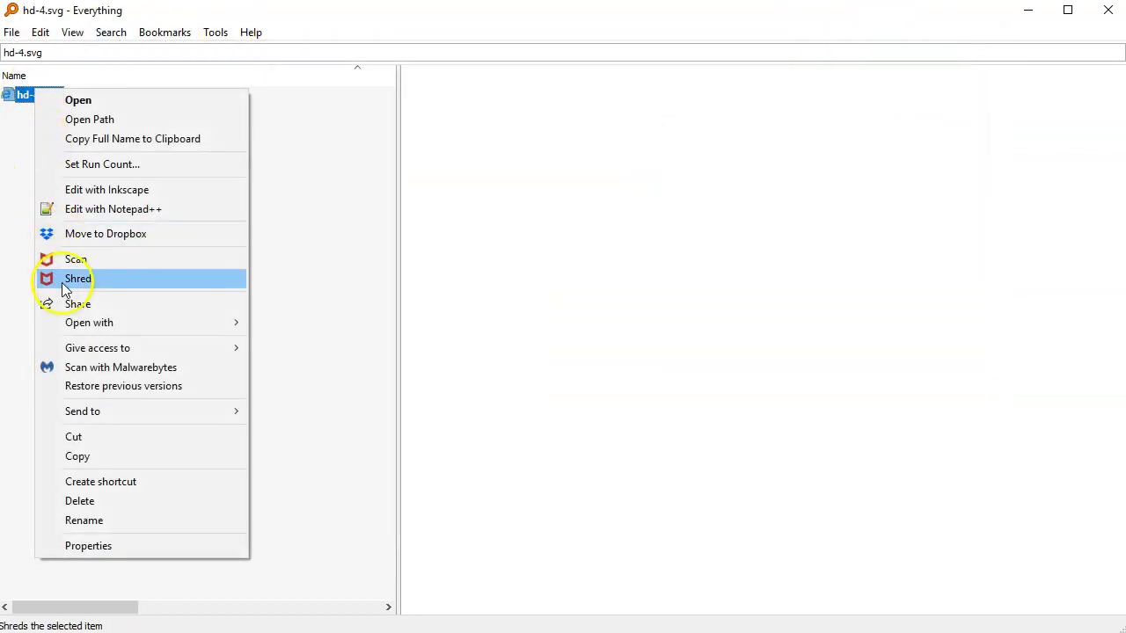
pyautogui.moveTo(225, 323)
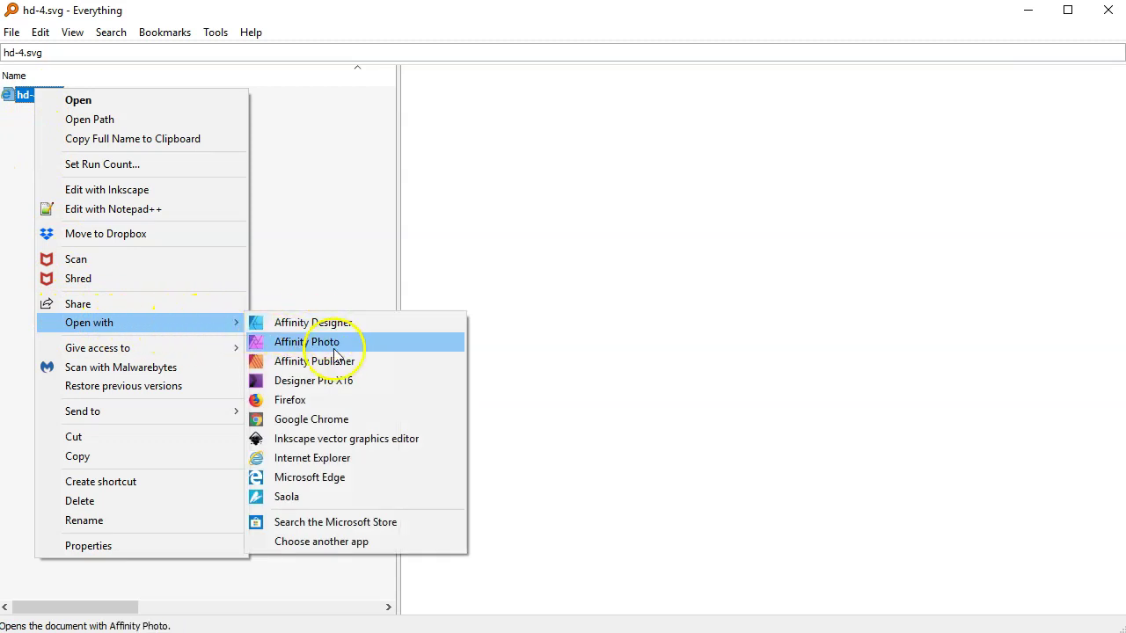
pyautogui.click(303, 402)
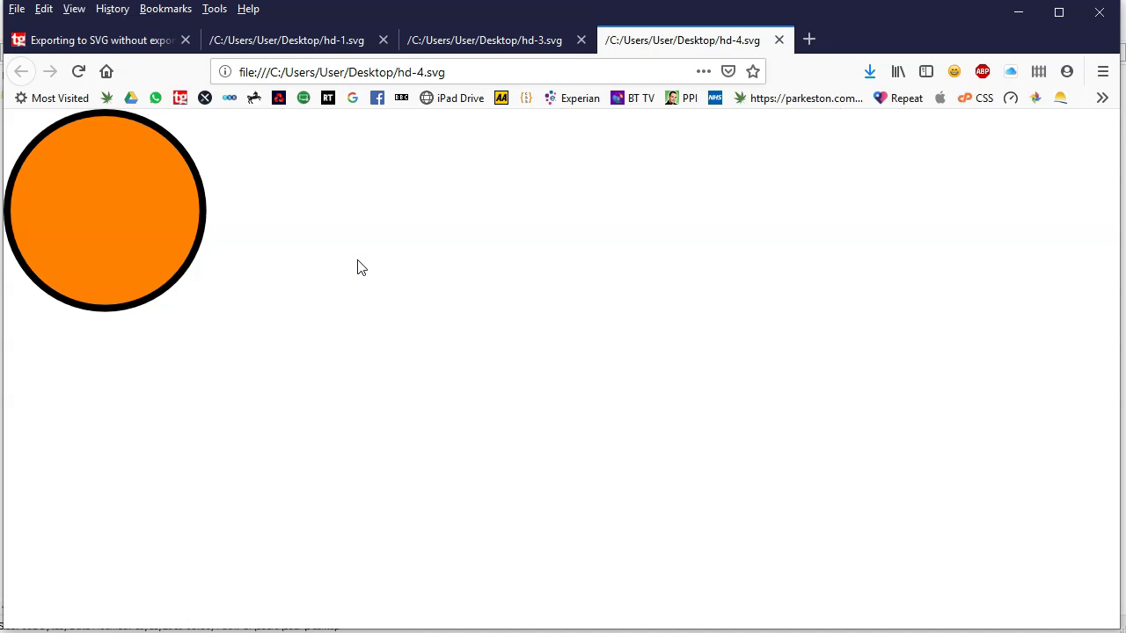
pyautogui.click(371, 290)
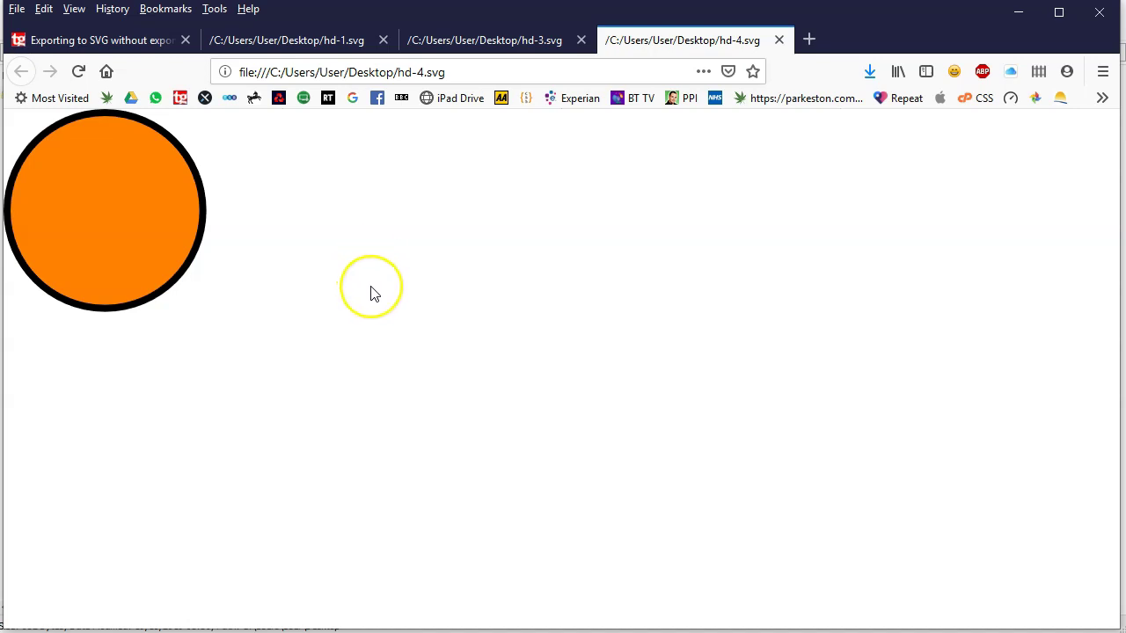